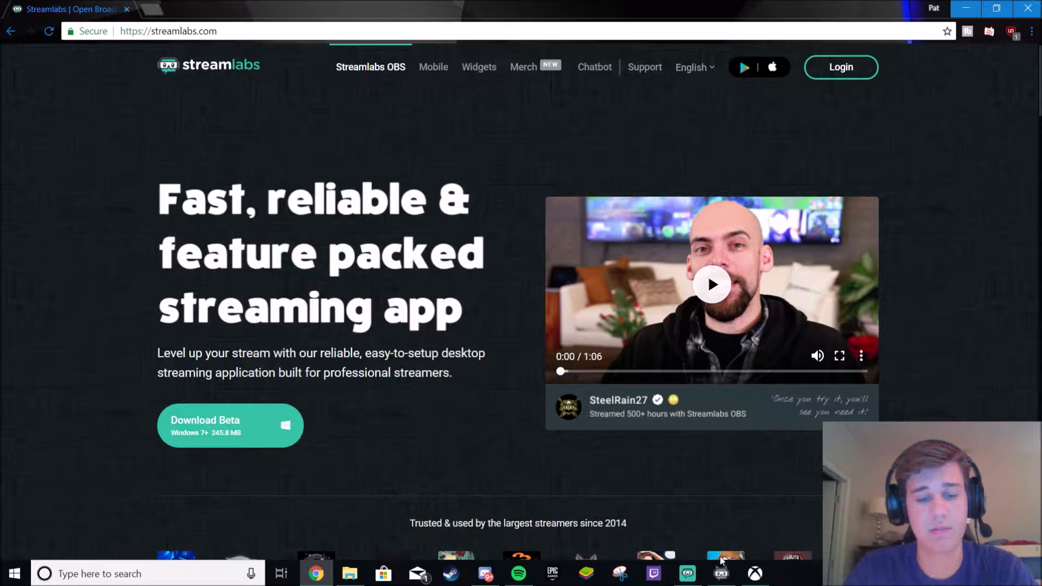
Switch to Streamlabs OBS and review the past broadcasts, recent events and available sections on the Dashboard
mouse_move(683, 573)
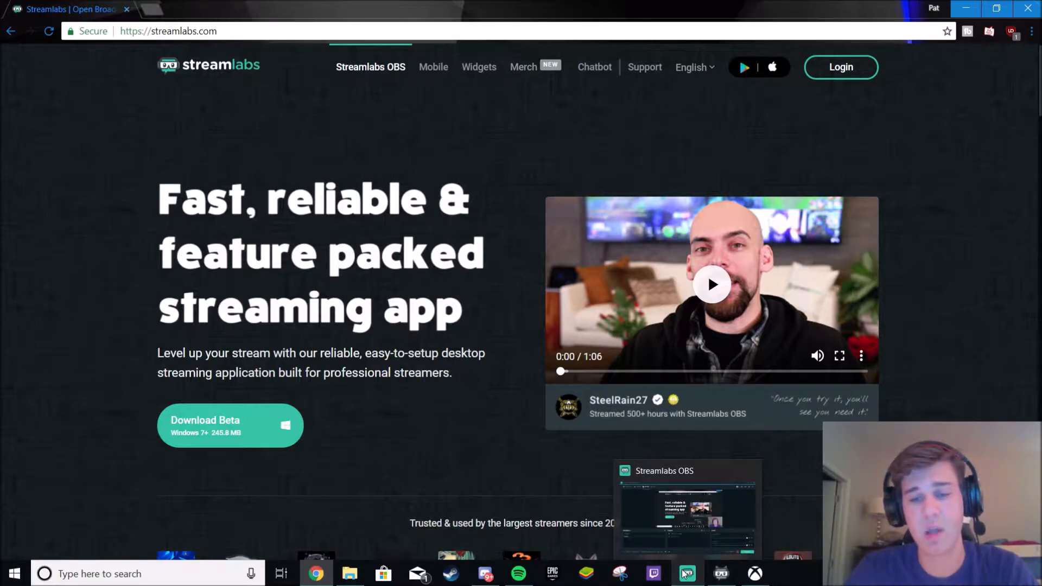
click(685, 529)
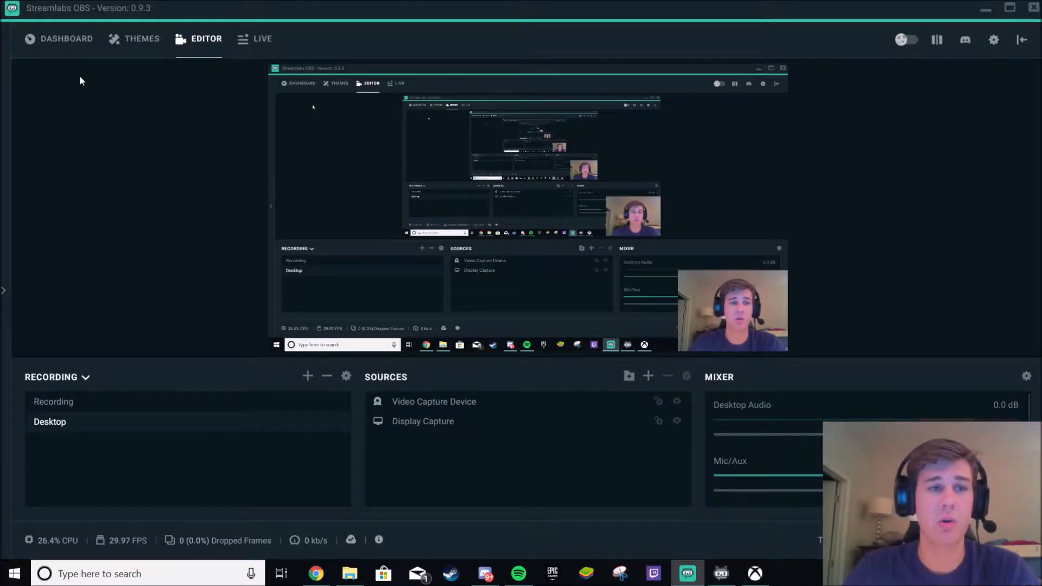
click(75, 49)
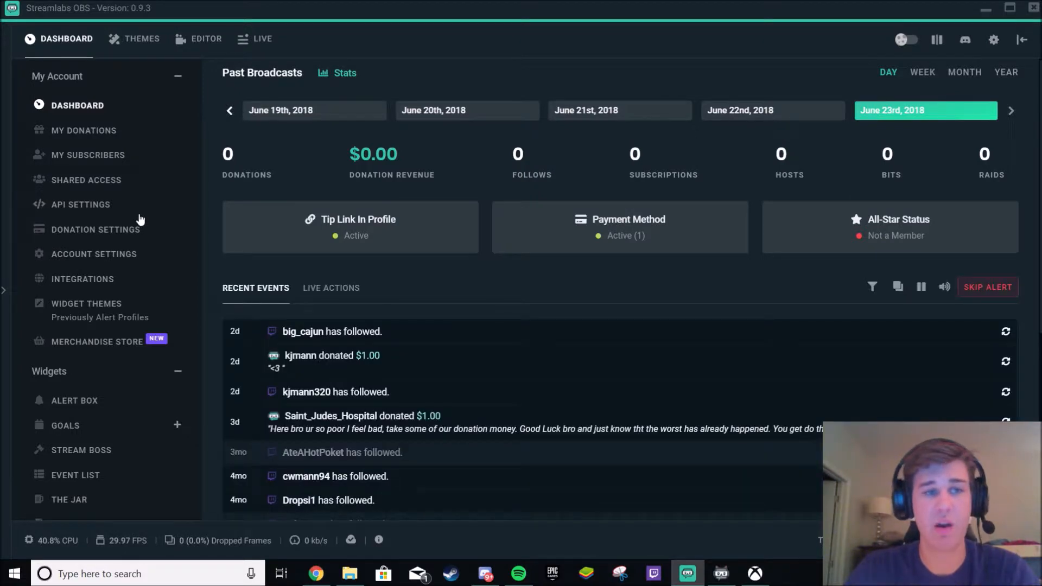
scroll(140, 219, down, 2)
scroll(140, 218, up, 2)
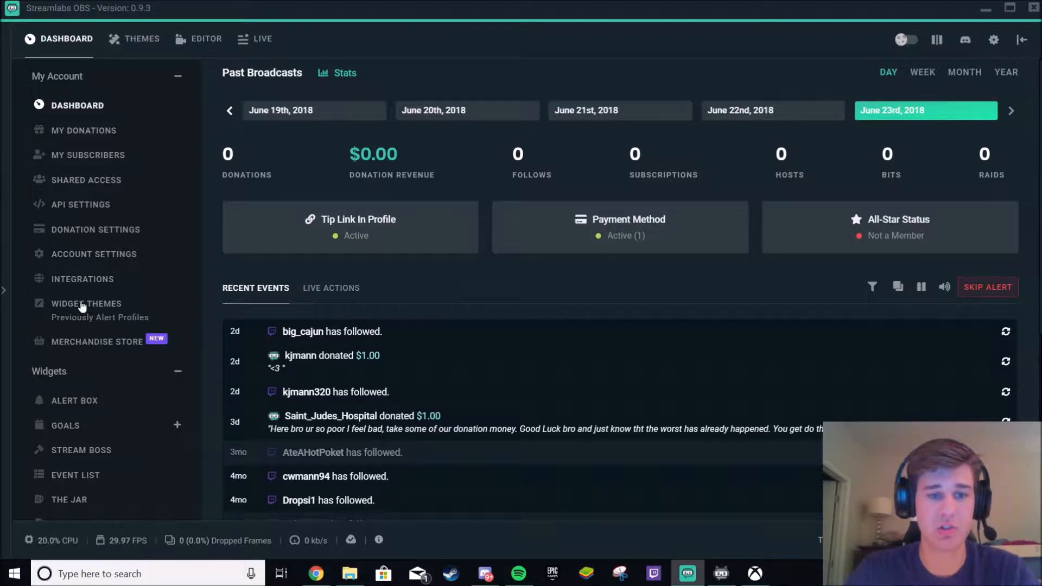
scroll(413, 389, down, 4)
scroll(451, 321, up, 4)
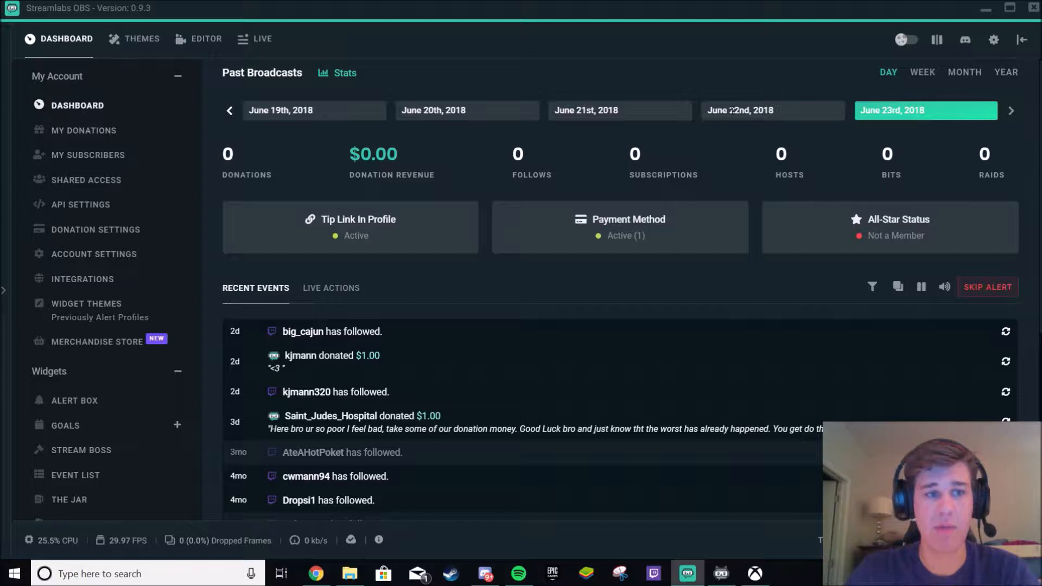
View the My Donations and My Subscribers pages and look through the list of available widgets
click(94, 134)
click(92, 159)
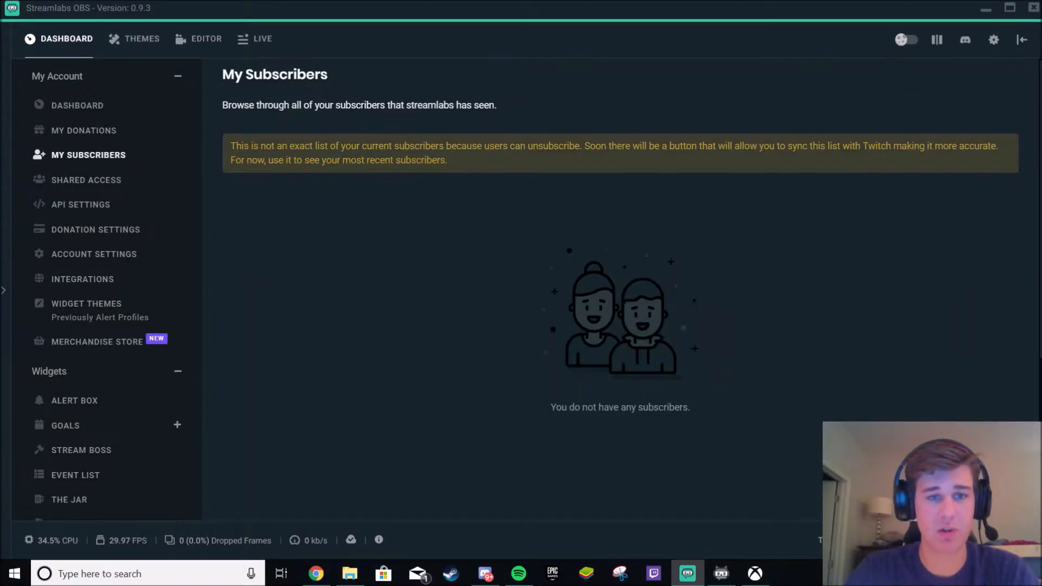
scroll(111, 322, down, 1)
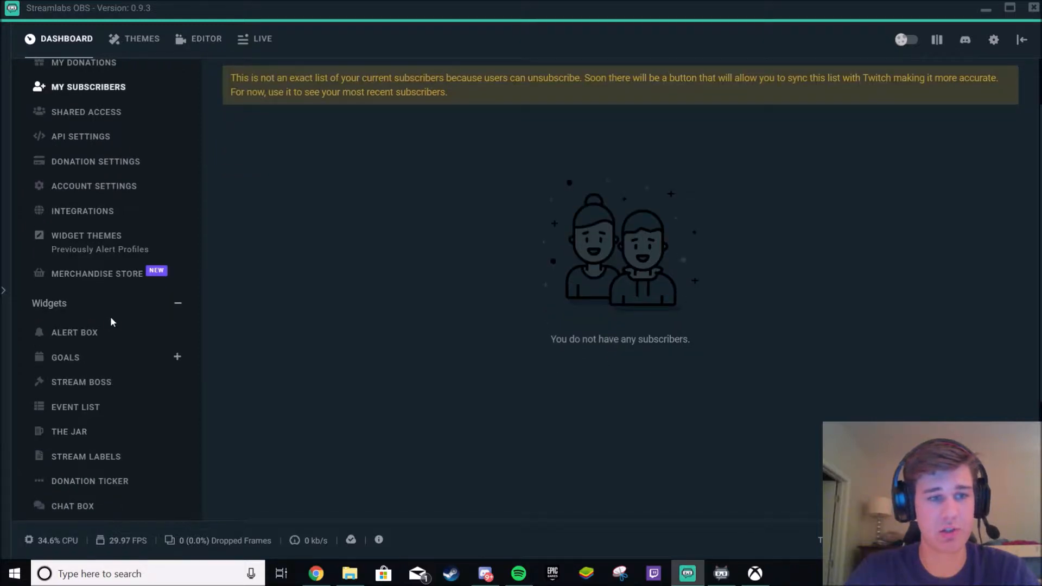
scroll(109, 317, down, 2)
scroll(110, 317, up, 2)
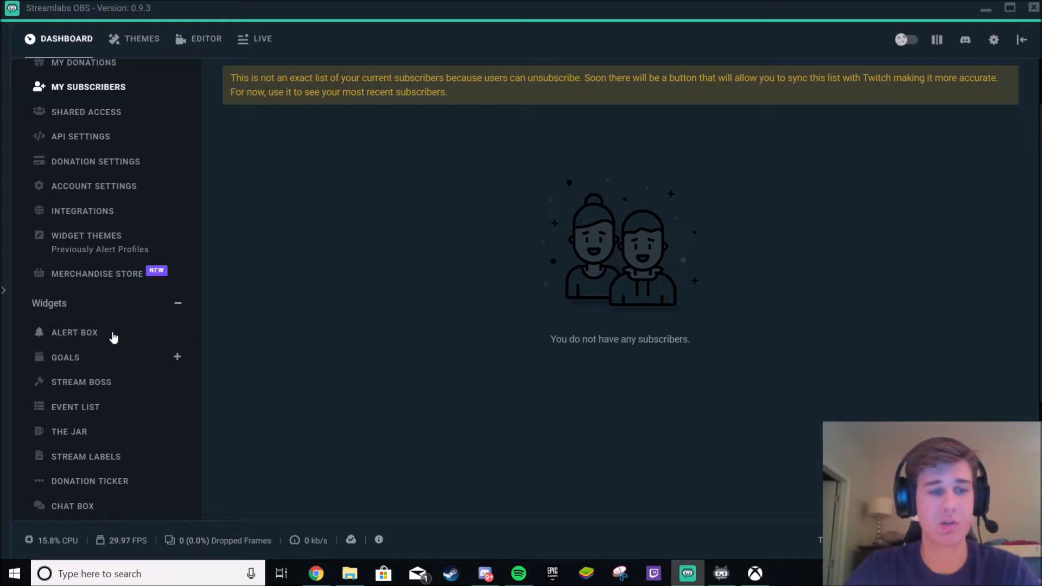
scroll(112, 339, down, 1)
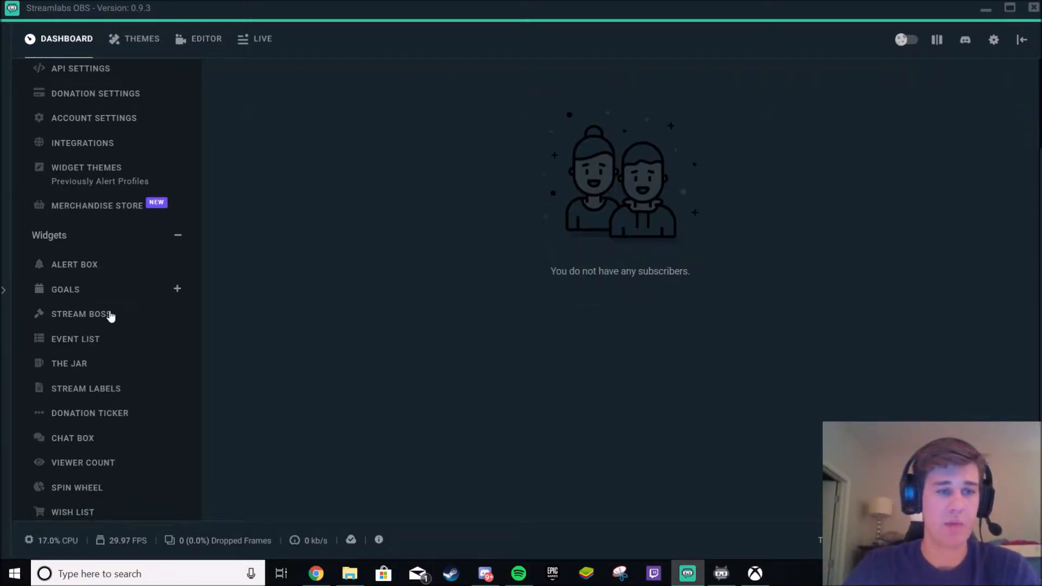
Open the Alert Box widget and review its Follows settings, including layout, animation, message template, image and sound
click(85, 271)
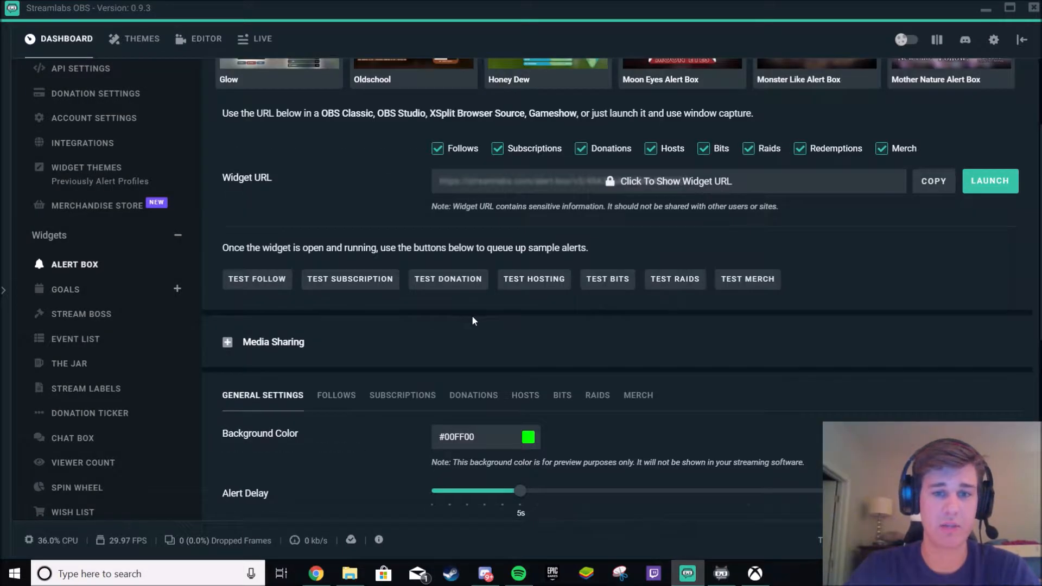
scroll(349, 295, down, 1)
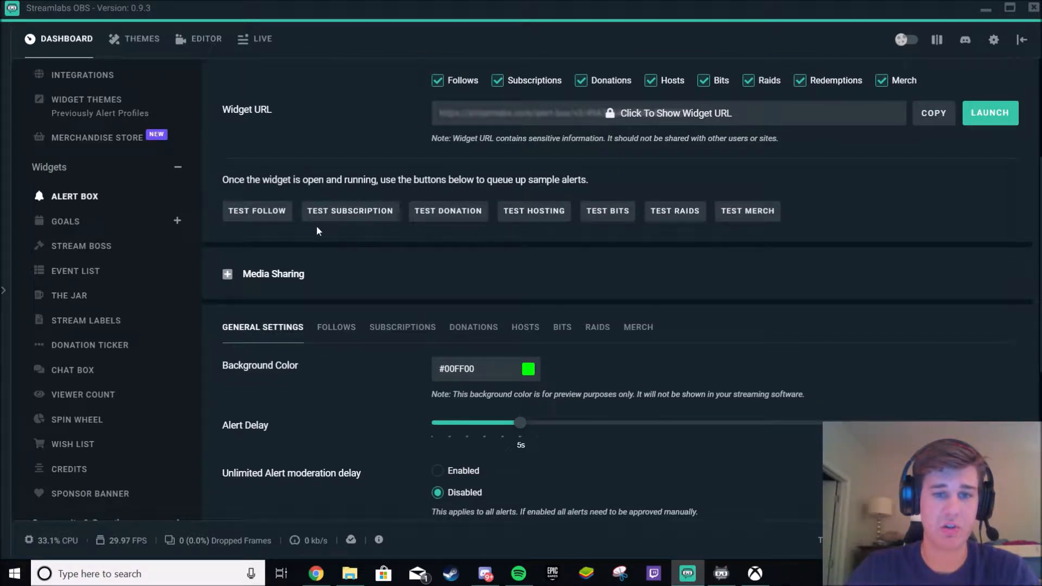
scroll(586, 263, down, 1)
click(349, 263)
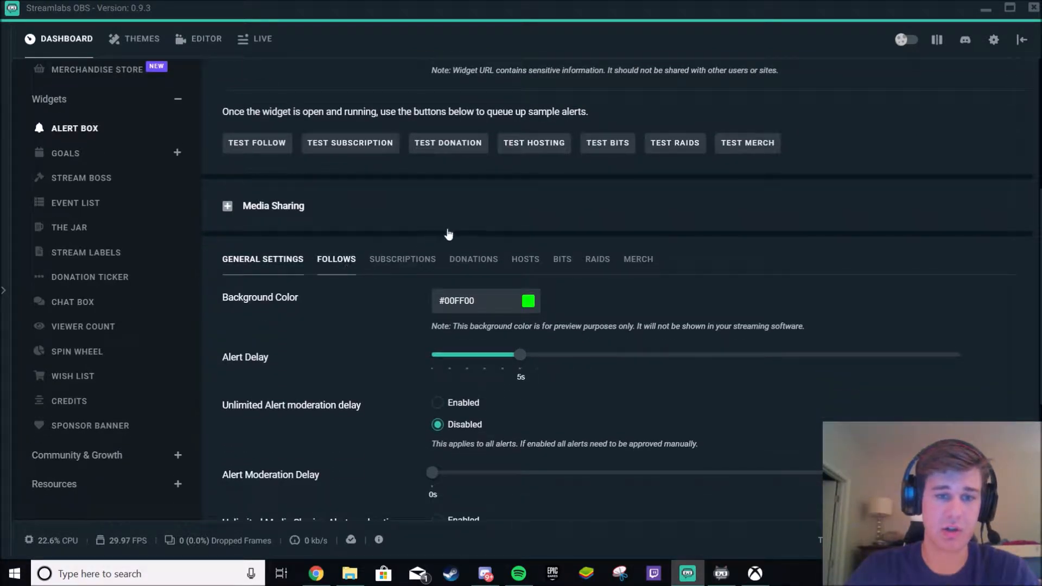
scroll(429, 249, down, 1)
scroll(749, 393, down, 1)
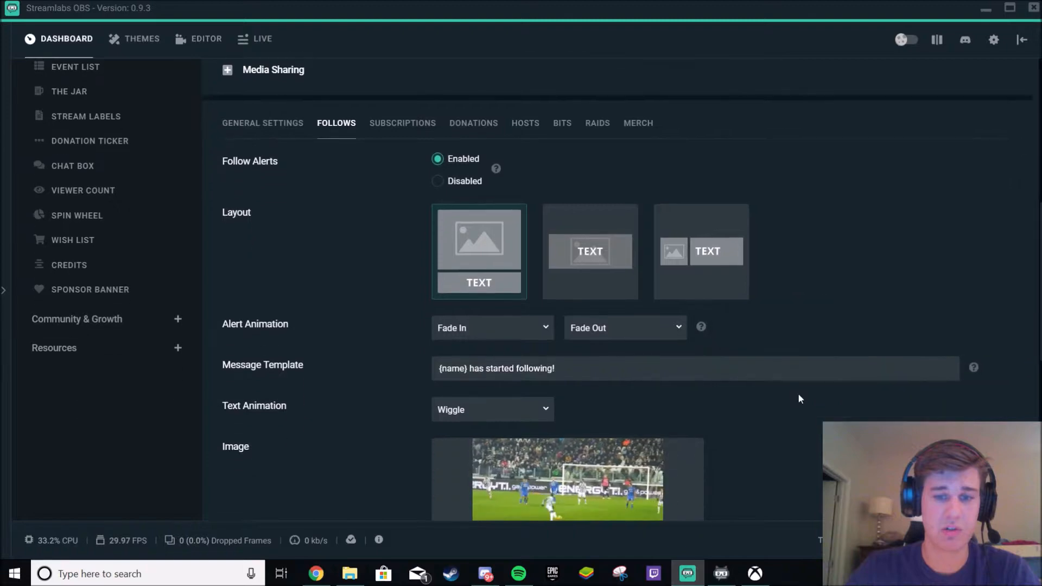
scroll(819, 410, down, 1)
scroll(809, 445, down, 2)
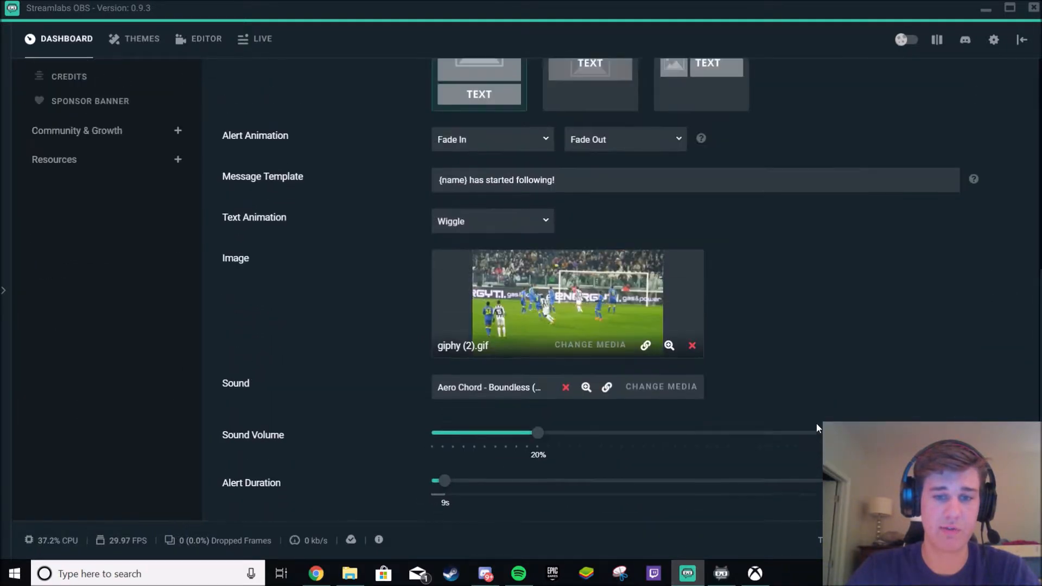
scroll(817, 424, up, 5)
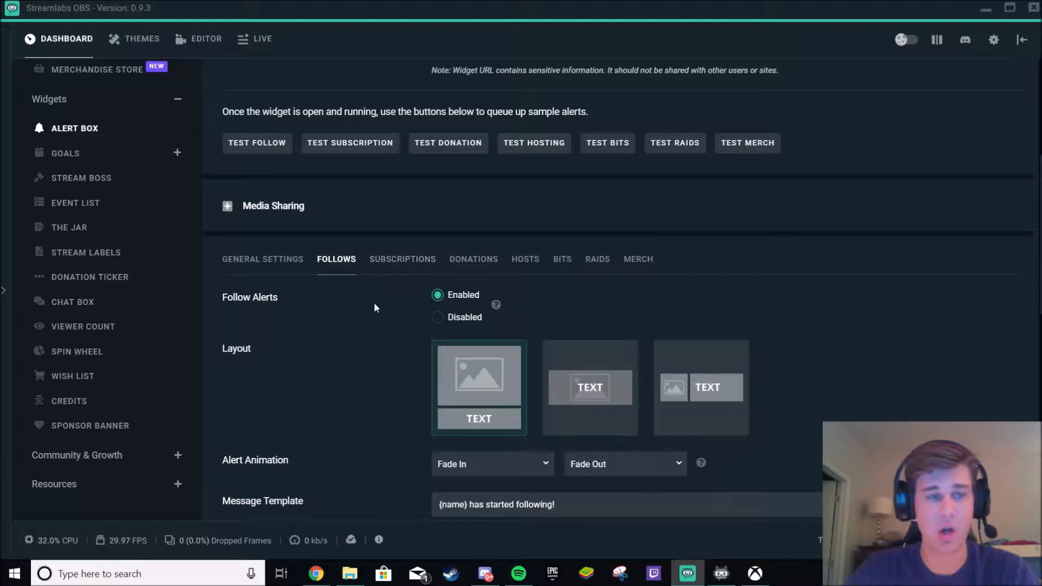
Check the goal types offered under the Goals widget, collapse them again and return to the Alert Box overview
click(76, 156)
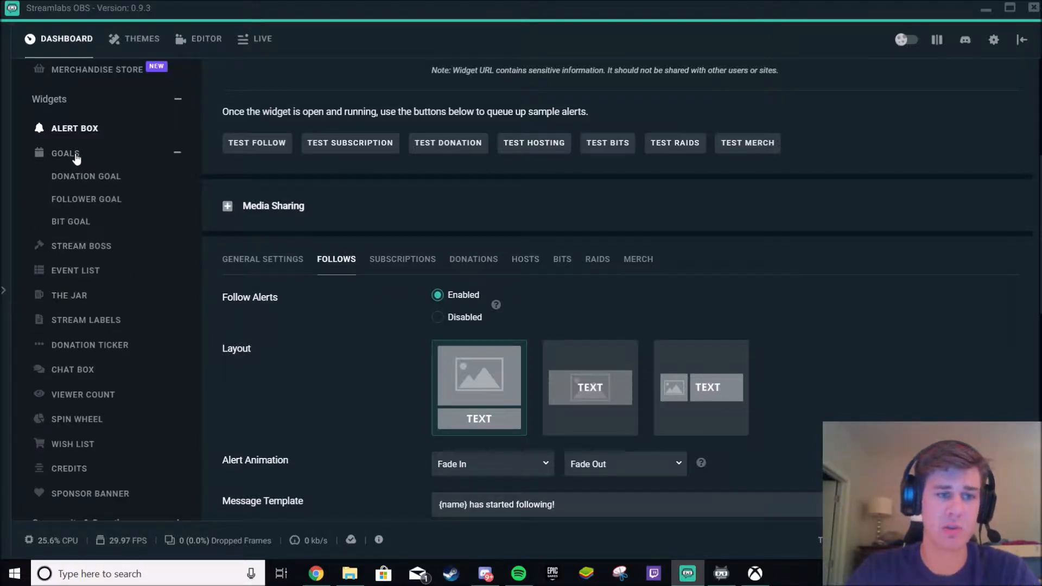
click(177, 153)
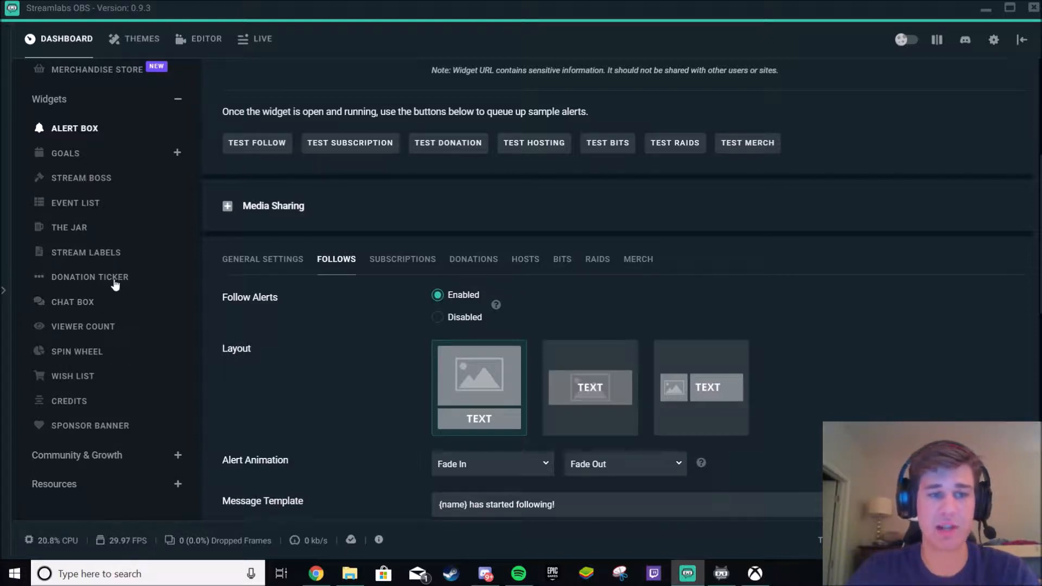
scroll(322, 337, up, 5)
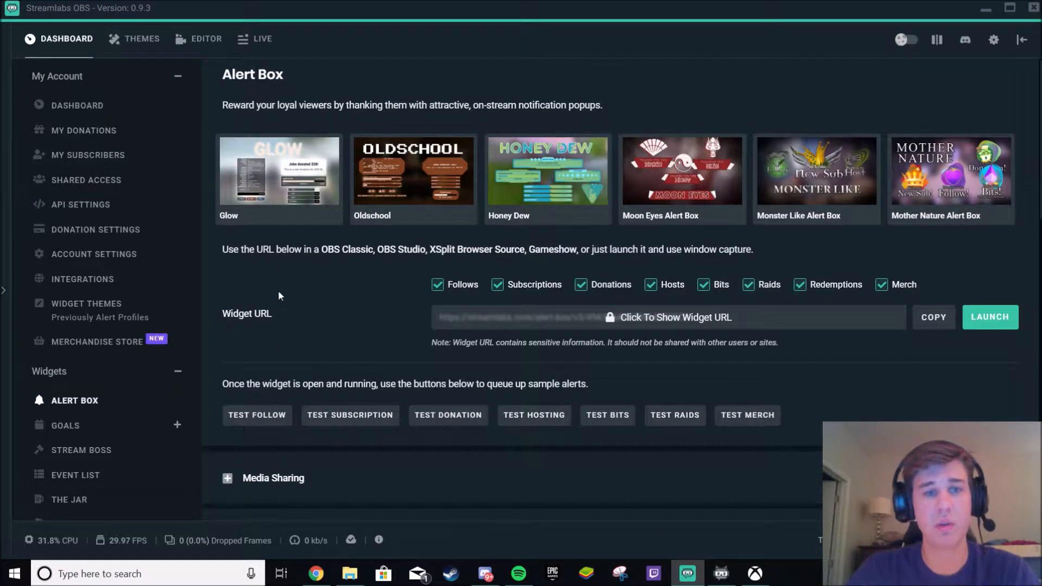
Open the Themes library and browse the newly added scene themes
click(128, 48)
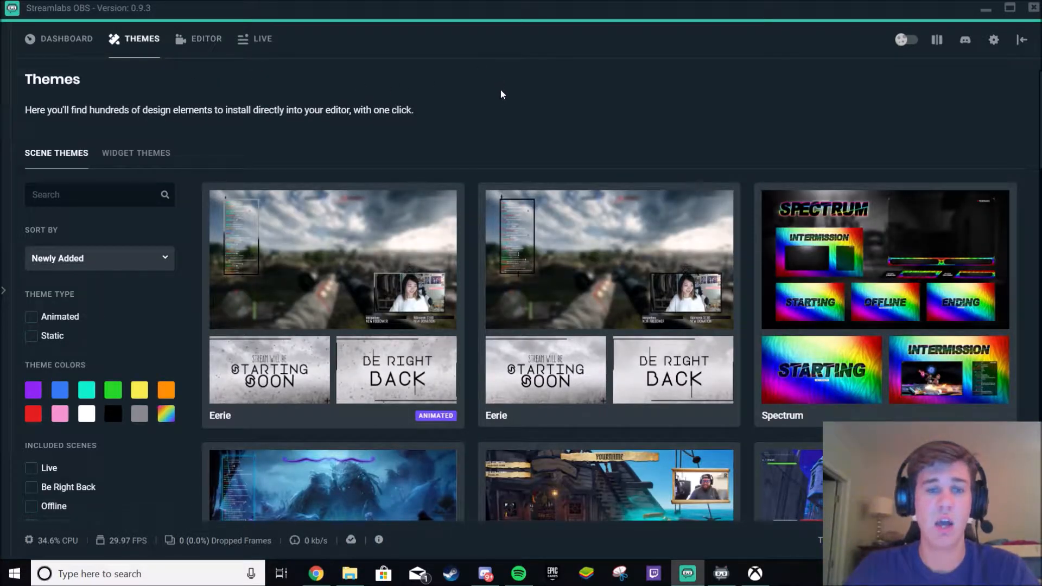
scroll(500, 97, down, 1)
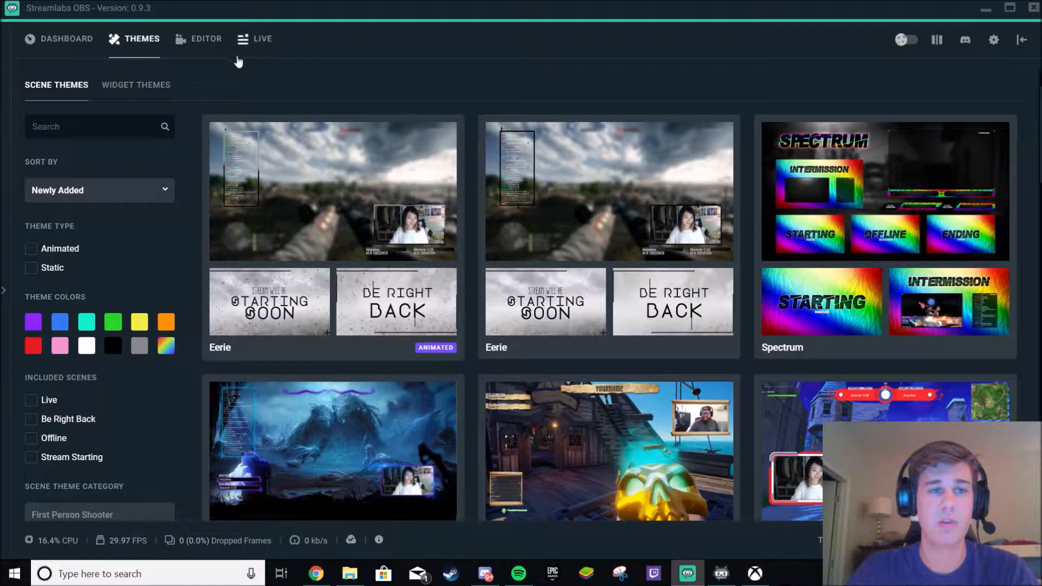
scroll(633, 350, down, 3)
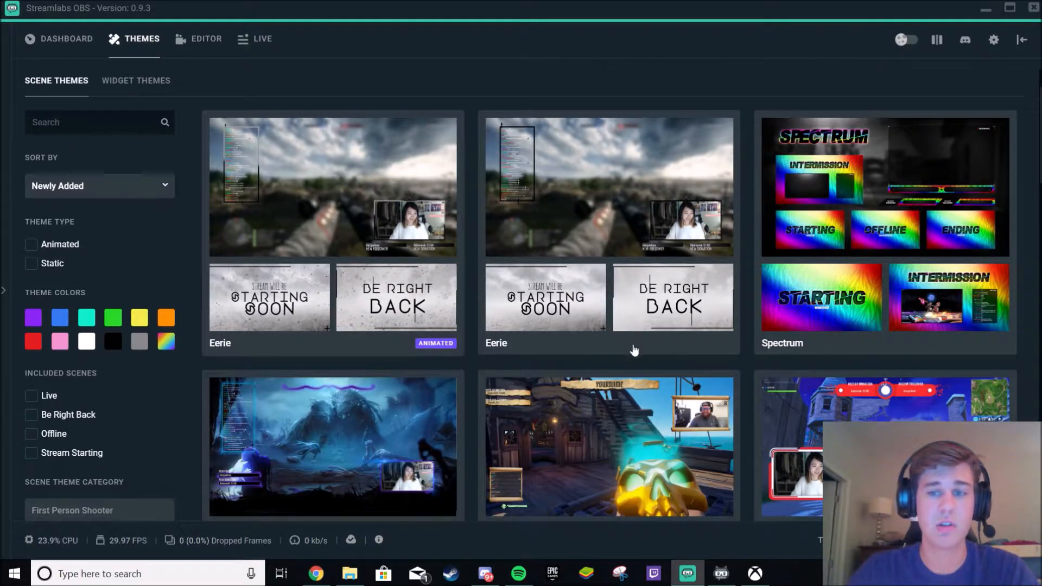
scroll(158, 302, up, 5)
scroll(78, 289, down, 2)
Try the Animated theme-type filter and leave the scene themes filtered to Static only
click(31, 250)
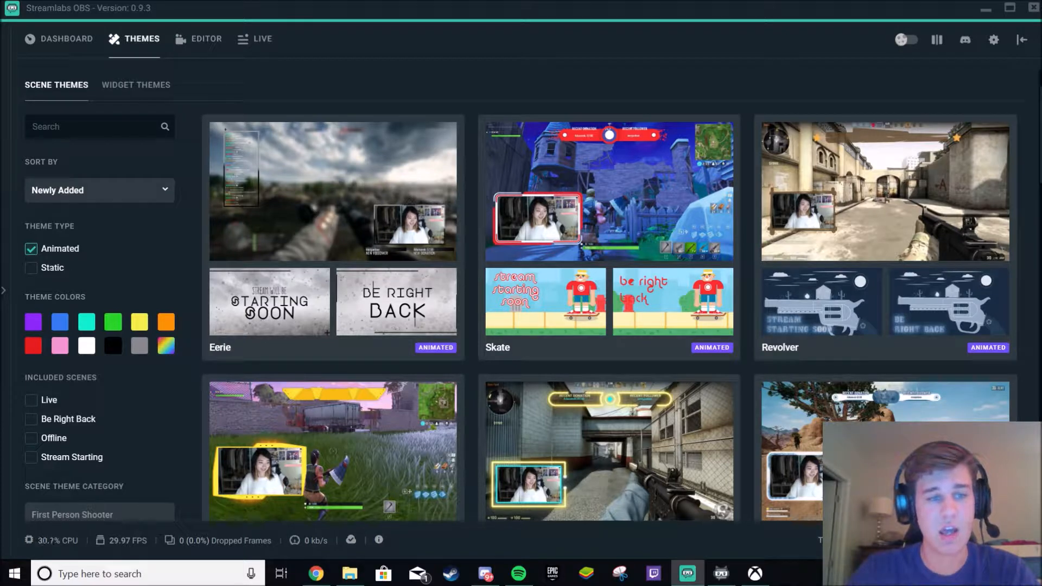
click(31, 250)
click(30, 269)
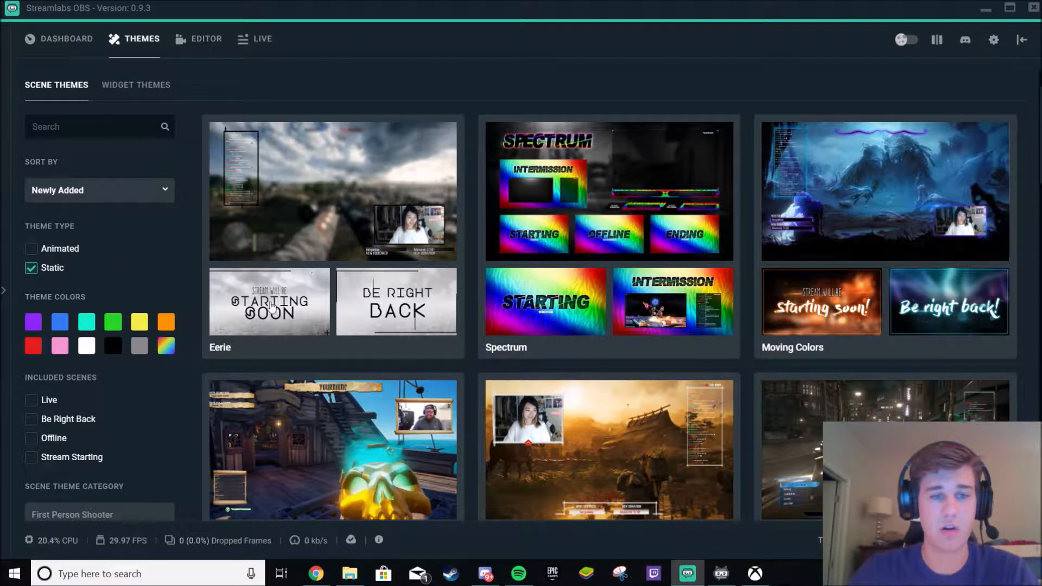
click(32, 250)
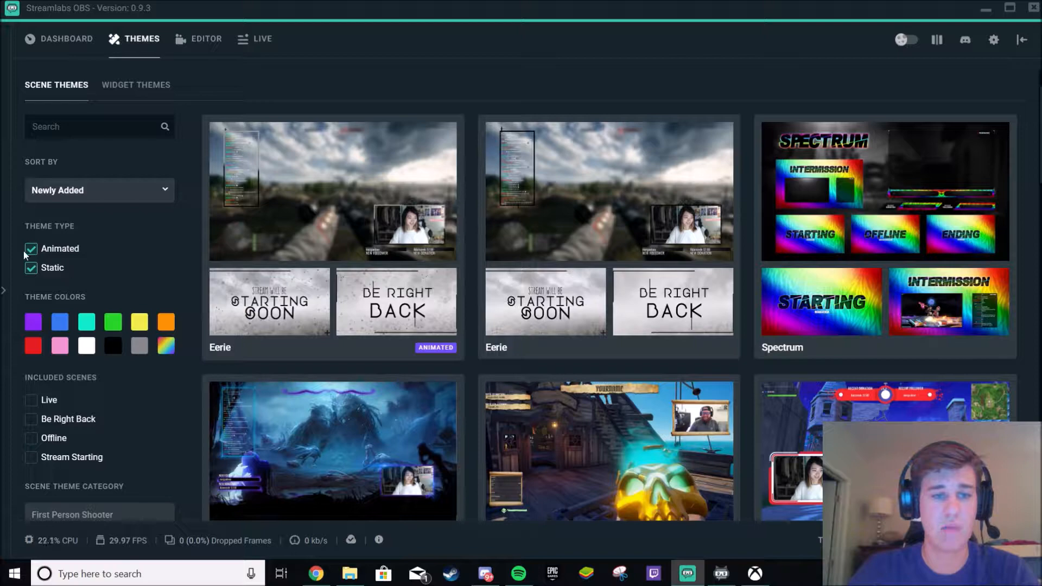
click(31, 250)
Open the pirate-style Isles of Plunder theme and preview its Starting Soon scene
scroll(563, 273, down, 2)
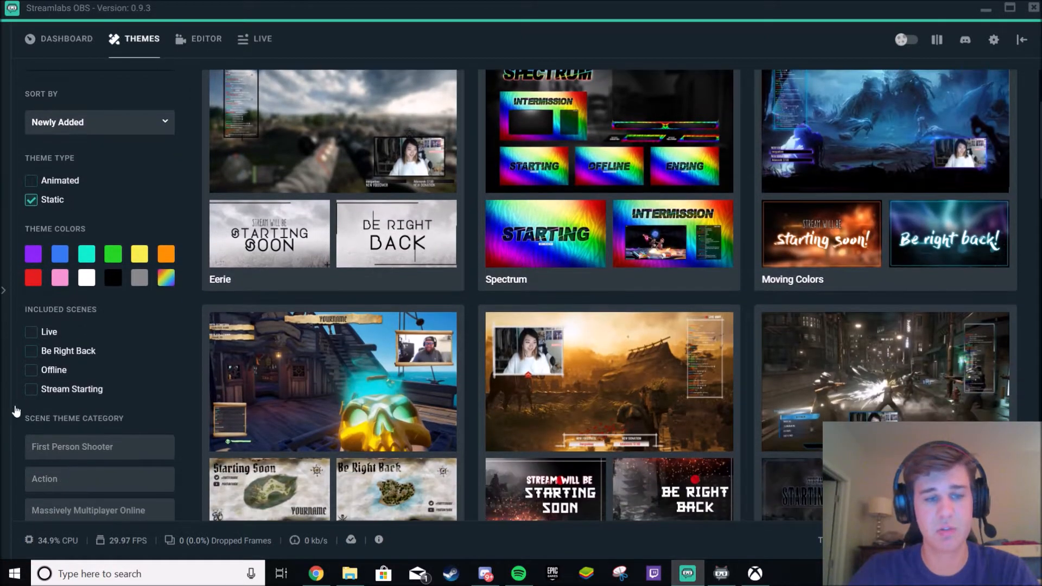
scroll(549, 368, down, 1)
scroll(814, 280, down, 1)
scroll(814, 280, up, 2)
scroll(812, 288, down, 1)
click(378, 318)
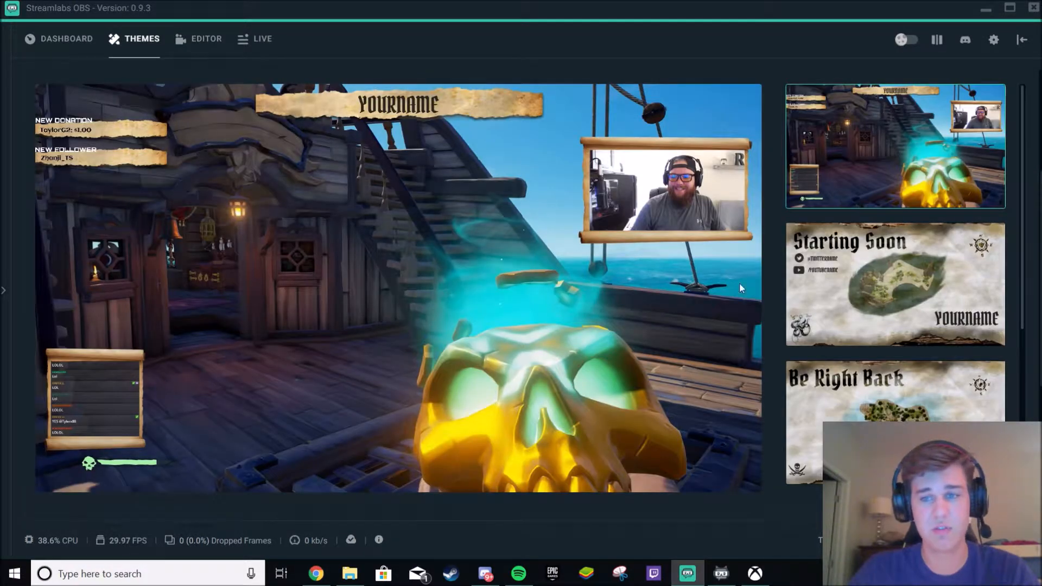
click(853, 291)
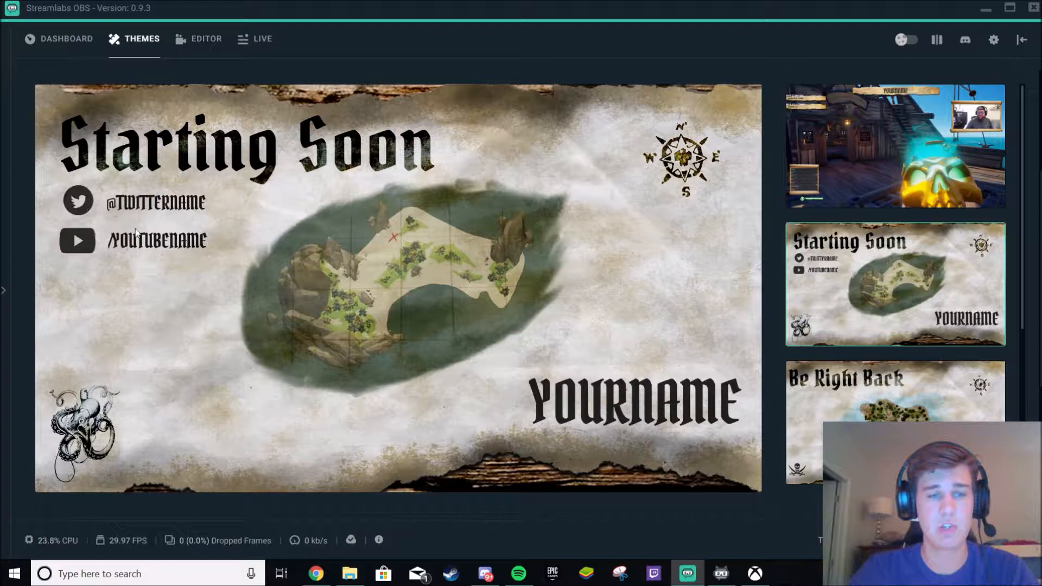
Review the Isles of Plunder theme's included scenes, install option and live scene preview
scroll(395, 360, up, 4)
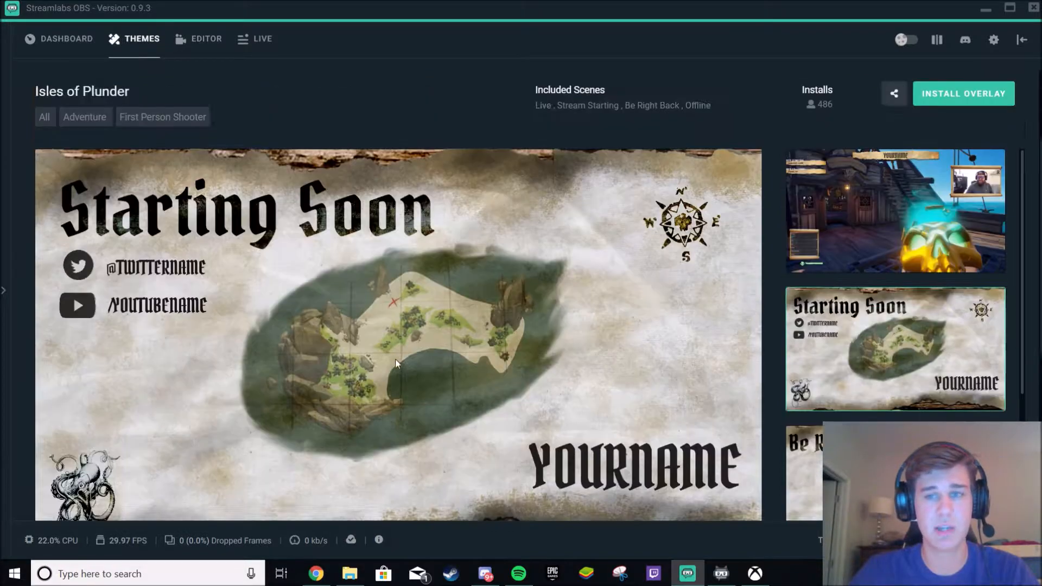
scroll(499, 367, down, 1)
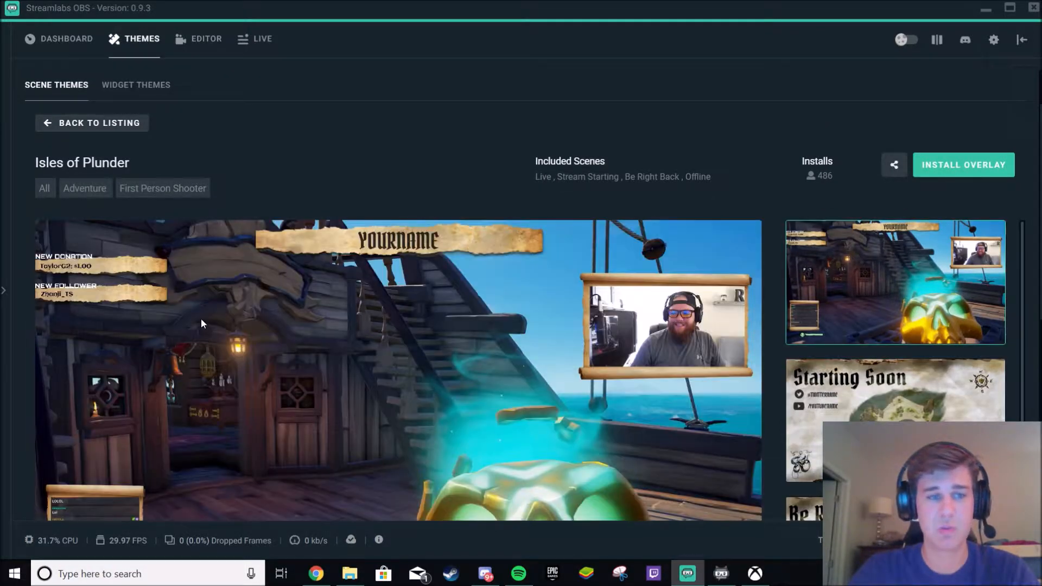
scroll(603, 322, down, 3)
scroll(448, 337, up, 1)
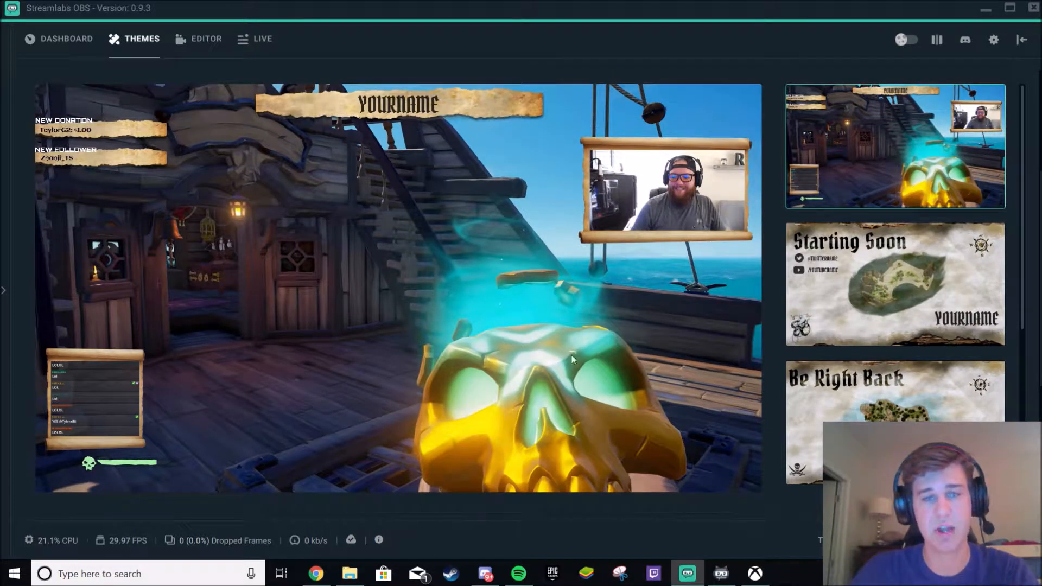
scroll(630, 210, up, 3)
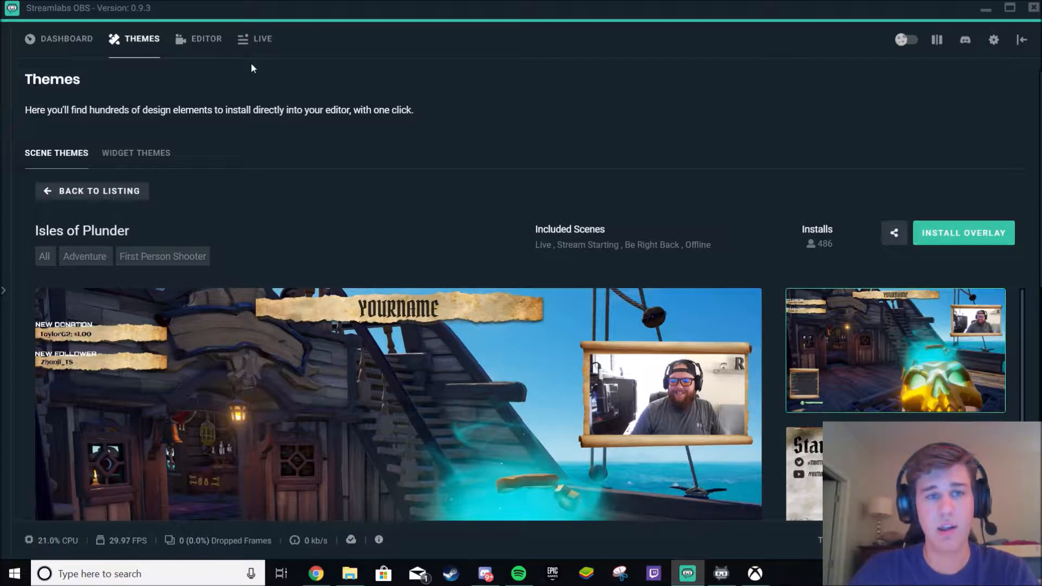
Switch the Editor to the Streaming scene collection and show its Call of Duty, Fifa and Rocket League scenes in turn
click(209, 39)
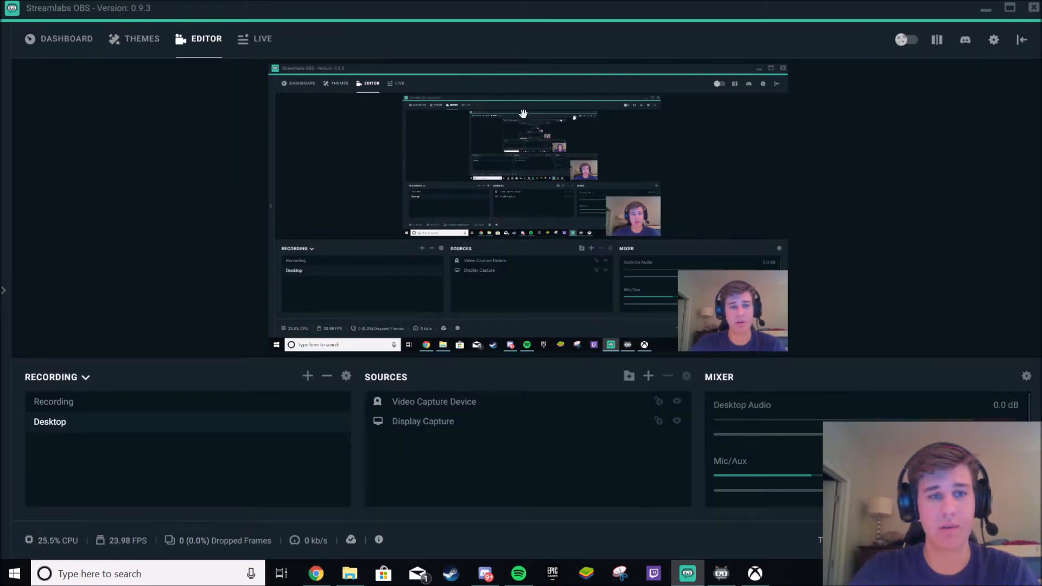
click(85, 379)
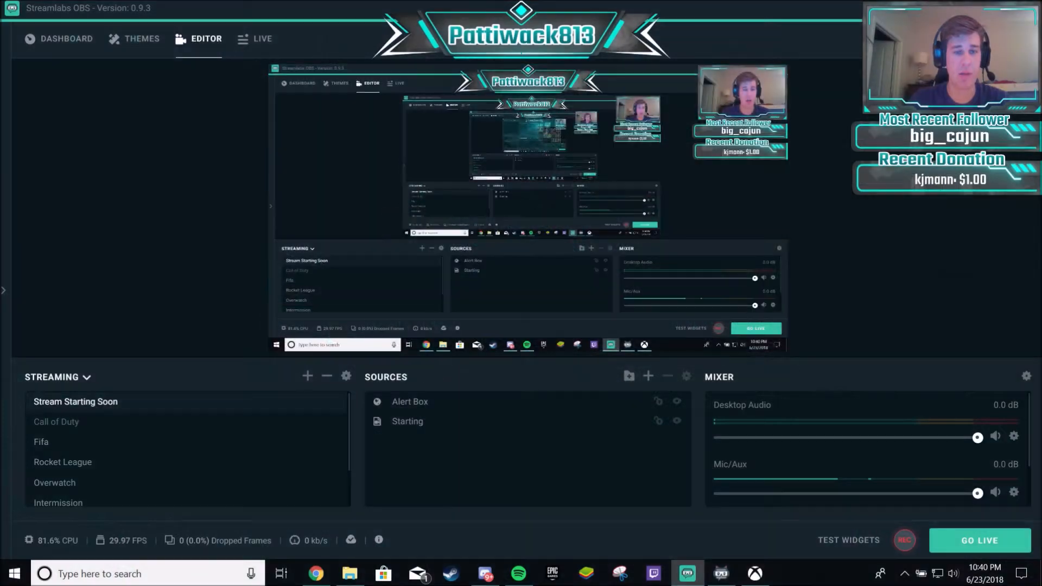
click(56, 422)
click(42, 442)
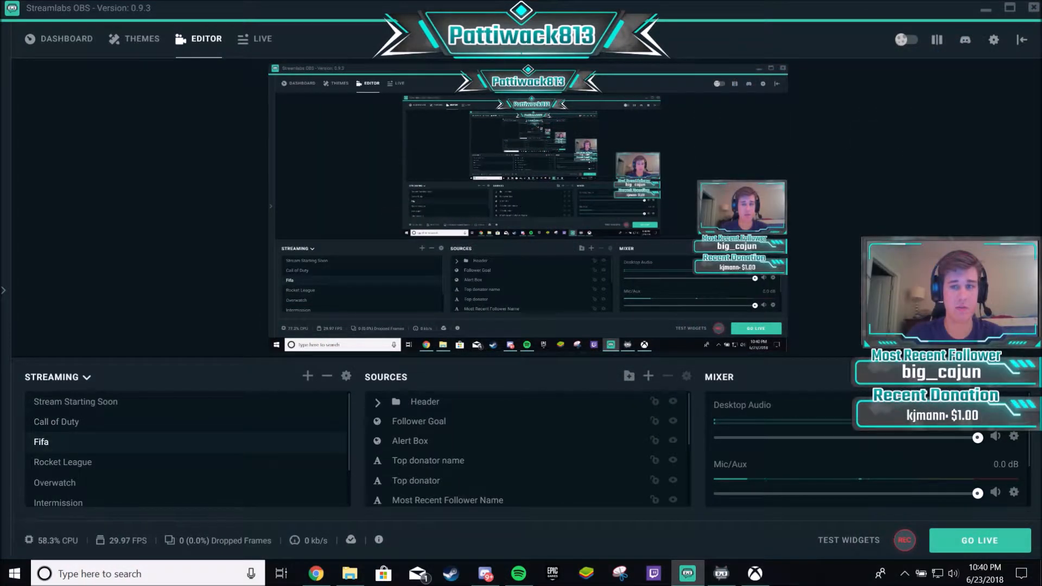
click(62, 462)
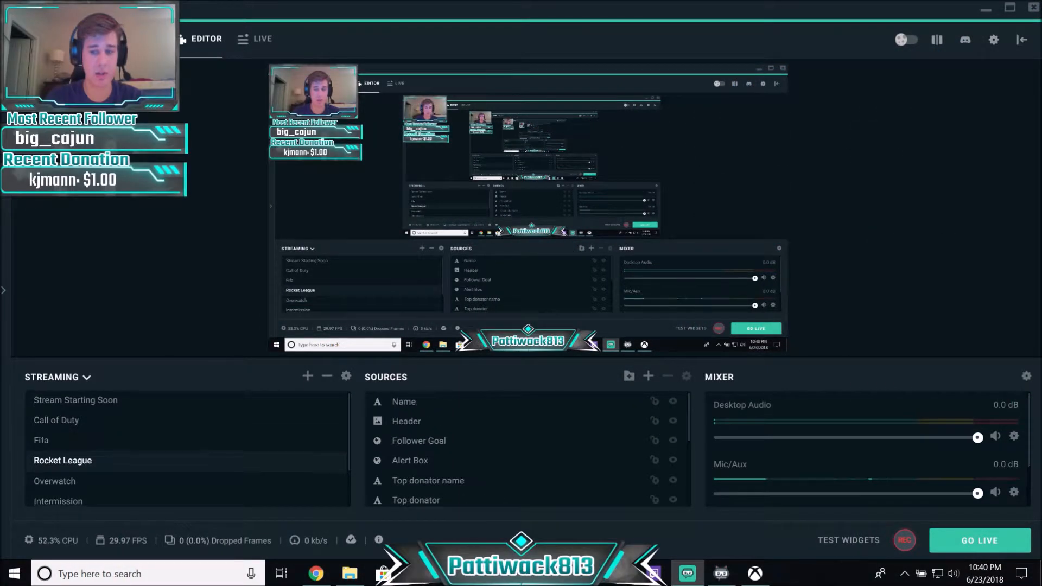
Look through the standard and widget source types available for the Recording collection's Desktop scene without adding one
scroll(184, 450, down, 2)
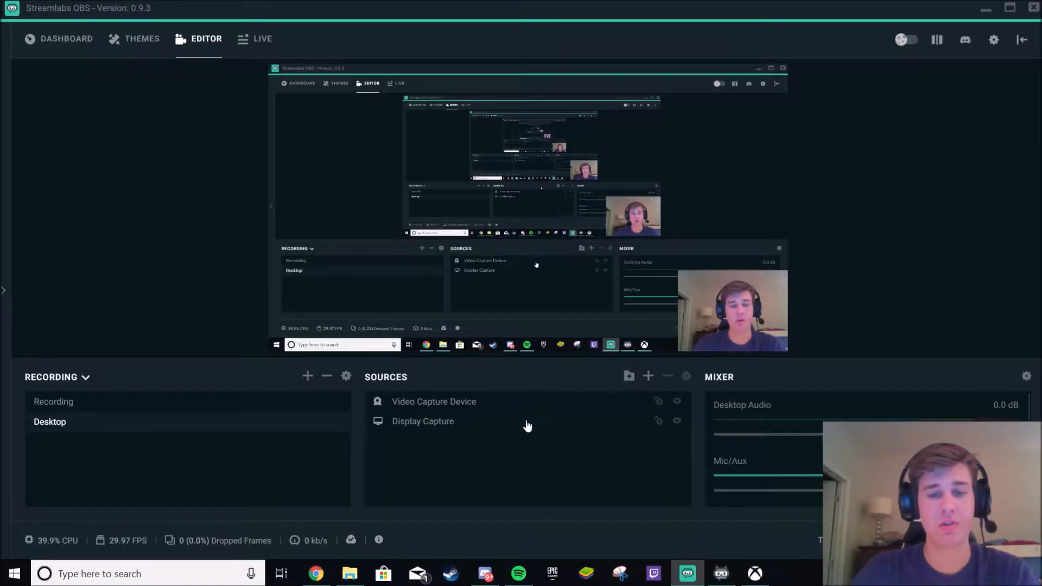
click(647, 378)
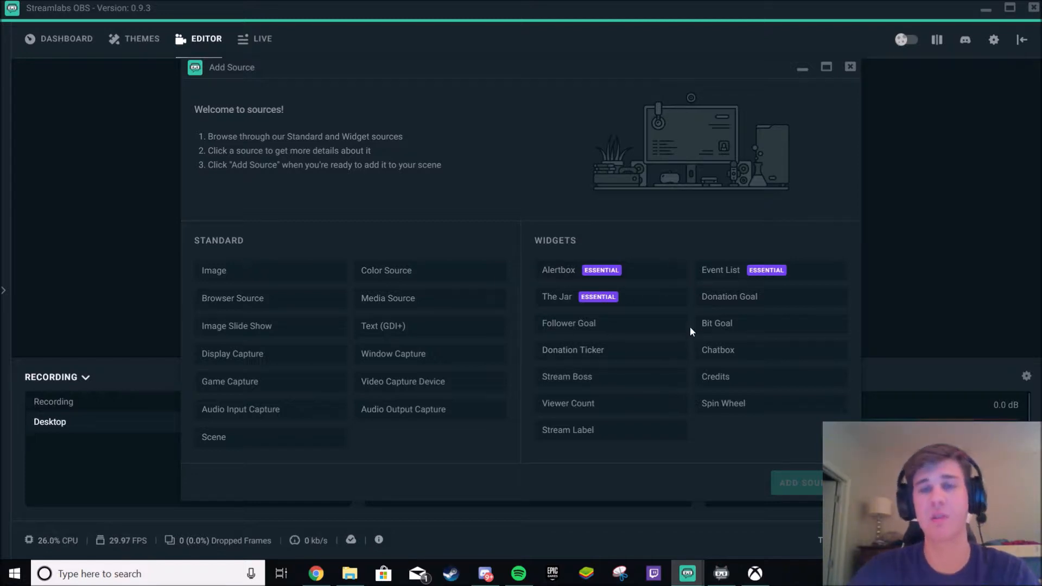
click(850, 67)
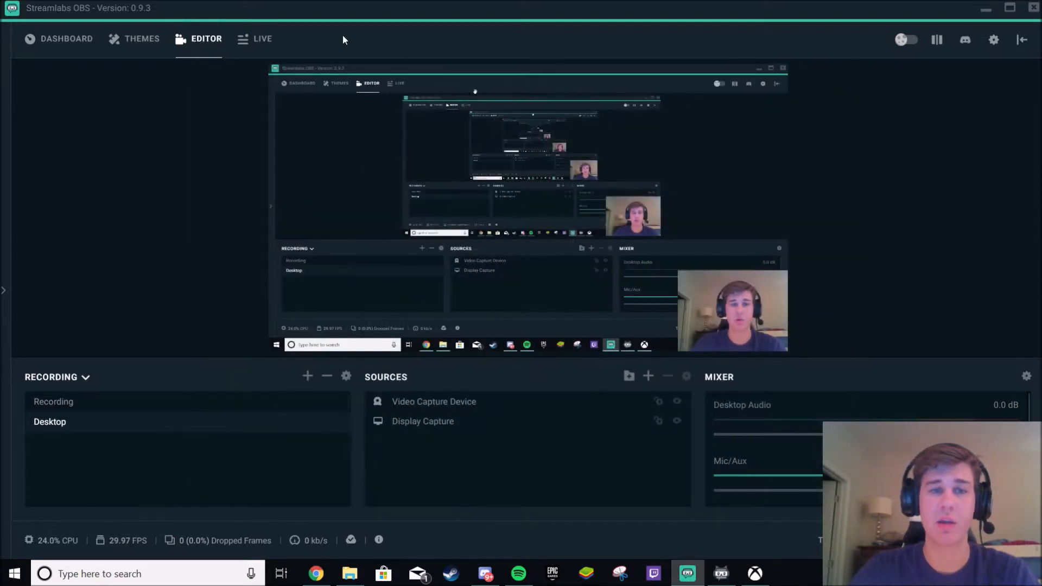
Review the Live view's recent events, mixer and preview, and return to the Editor
click(258, 46)
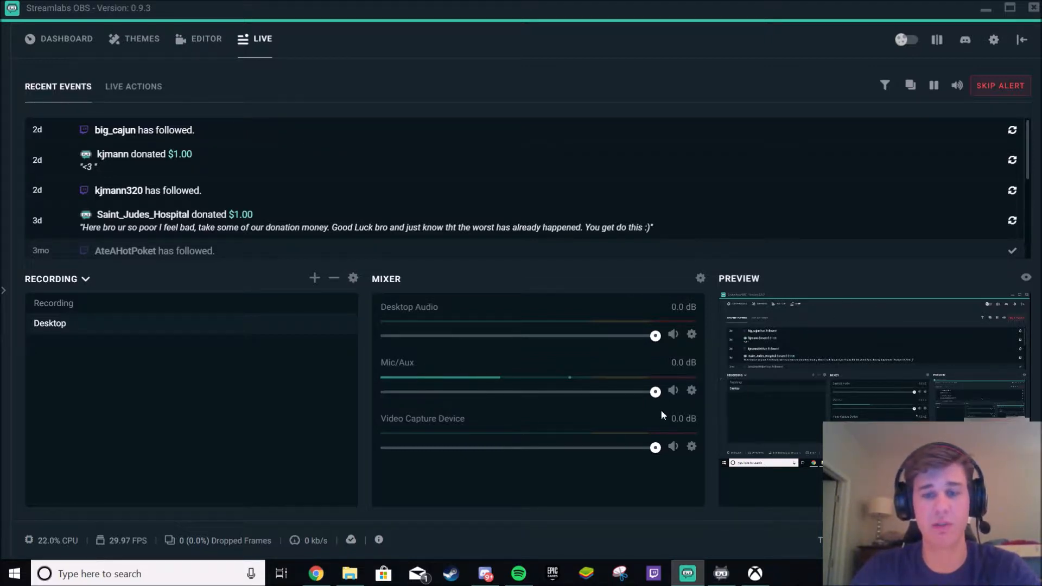
click(210, 43)
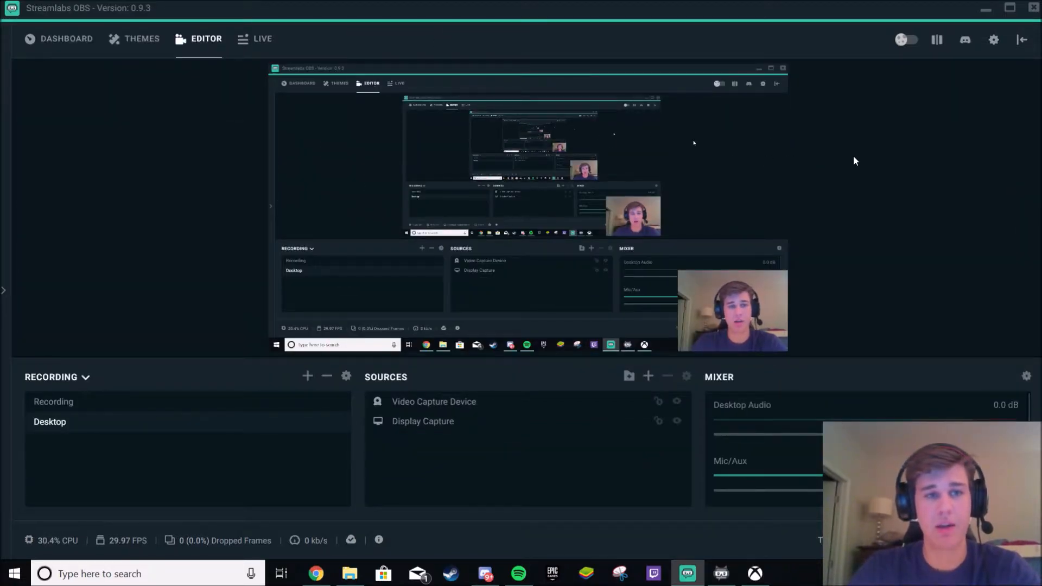
Turn on Performance Mode for the Editor's scene preview
right_click(913, 200)
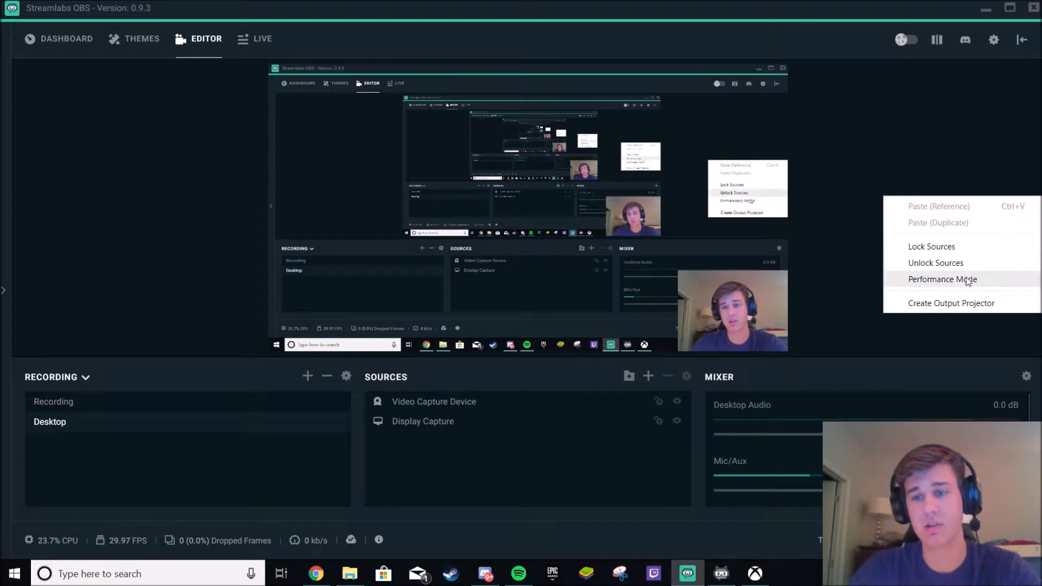
right_click(938, 169)
right_click(899, 127)
right_click(167, 194)
right_click(251, 121)
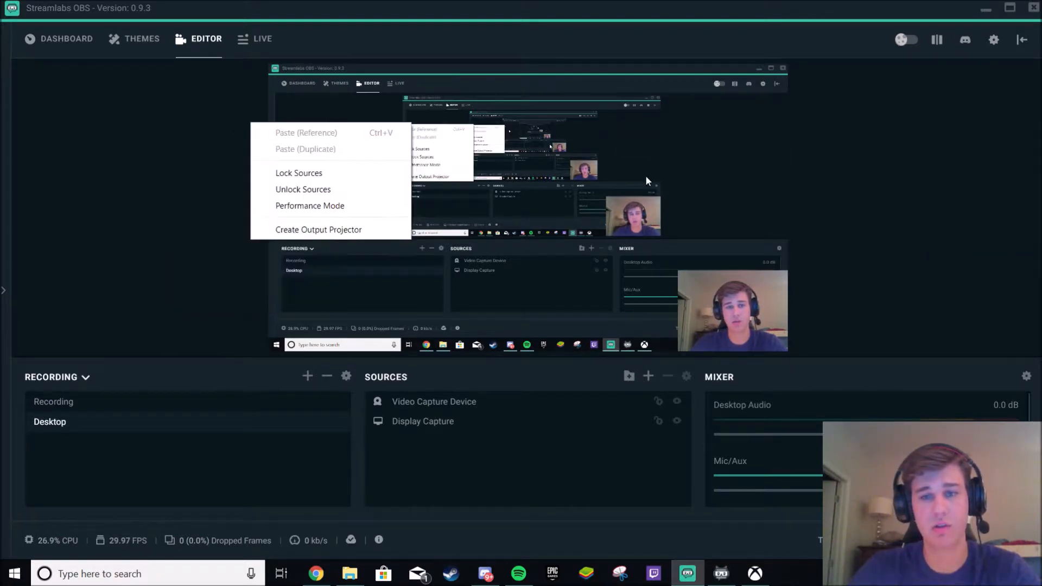
right_click(883, 188)
click(964, 276)
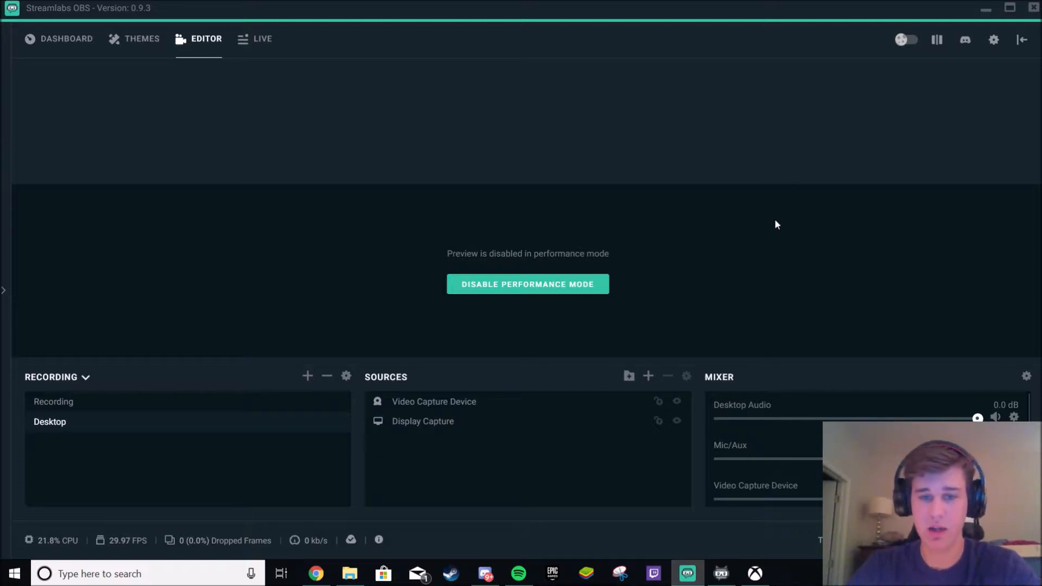
Check how the Live view looks in performance mode, and disable the mode from the Editor
click(258, 42)
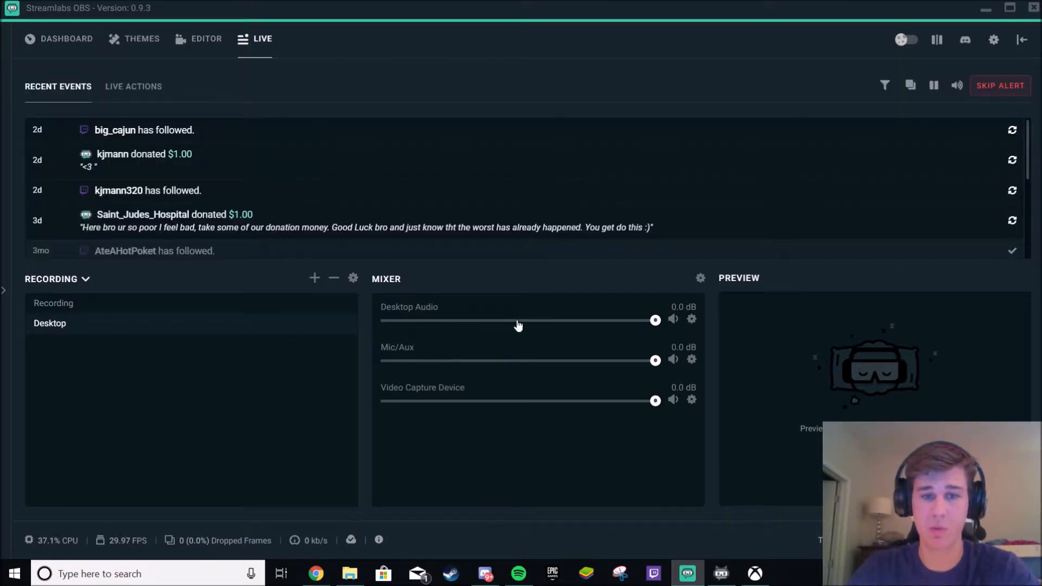
click(223, 48)
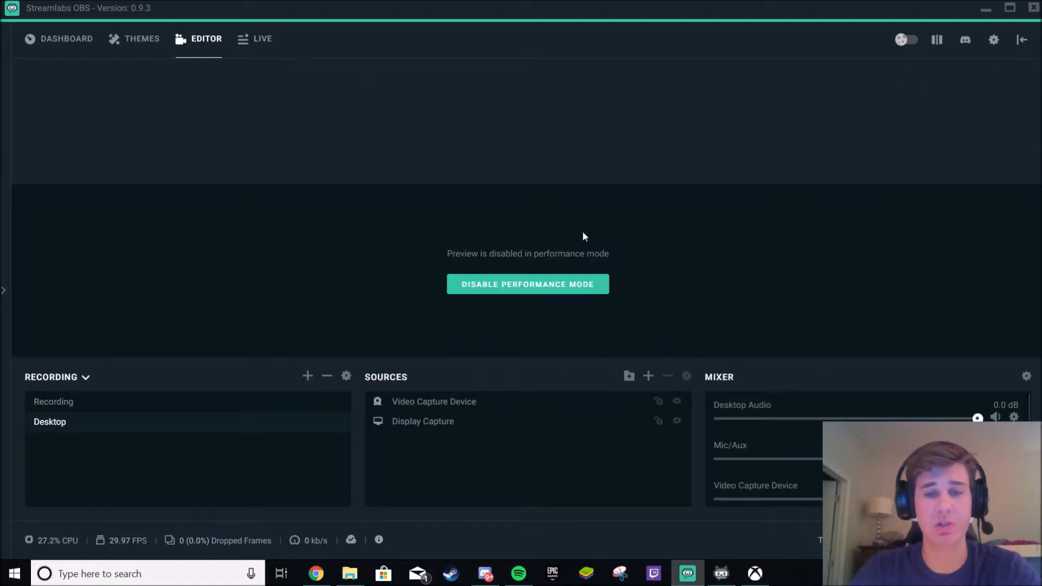
click(583, 290)
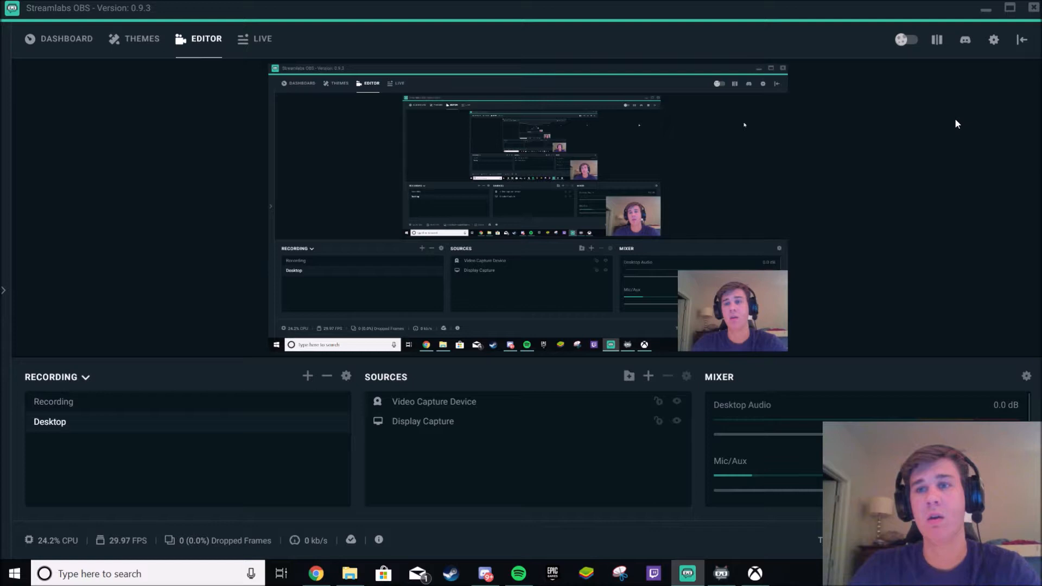
Open the application settings and review the General options for cache, language, output confirmations and source alignment snapping
click(995, 41)
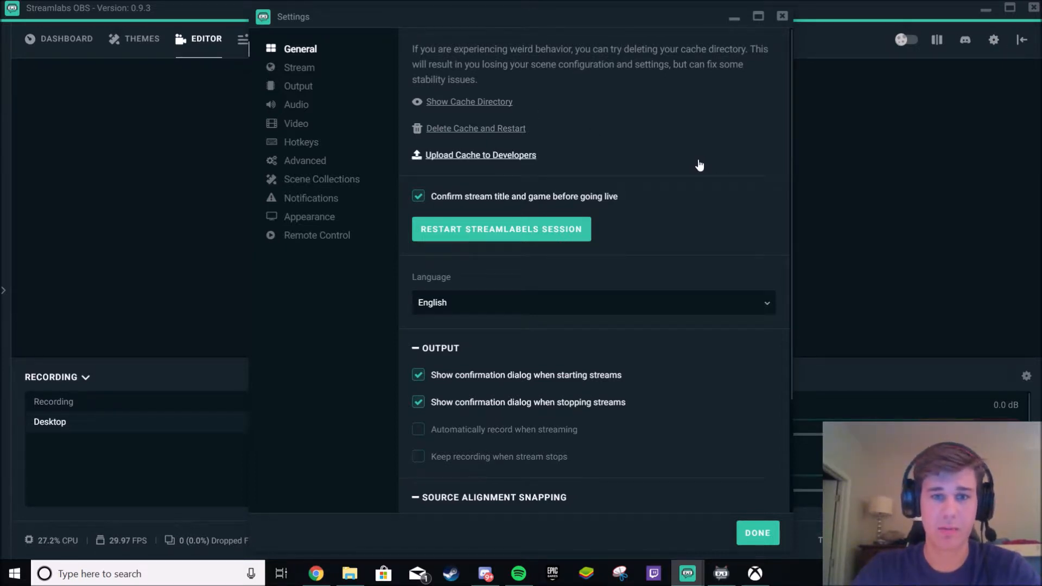
scroll(698, 161, down, 2)
scroll(741, 308, down, 2)
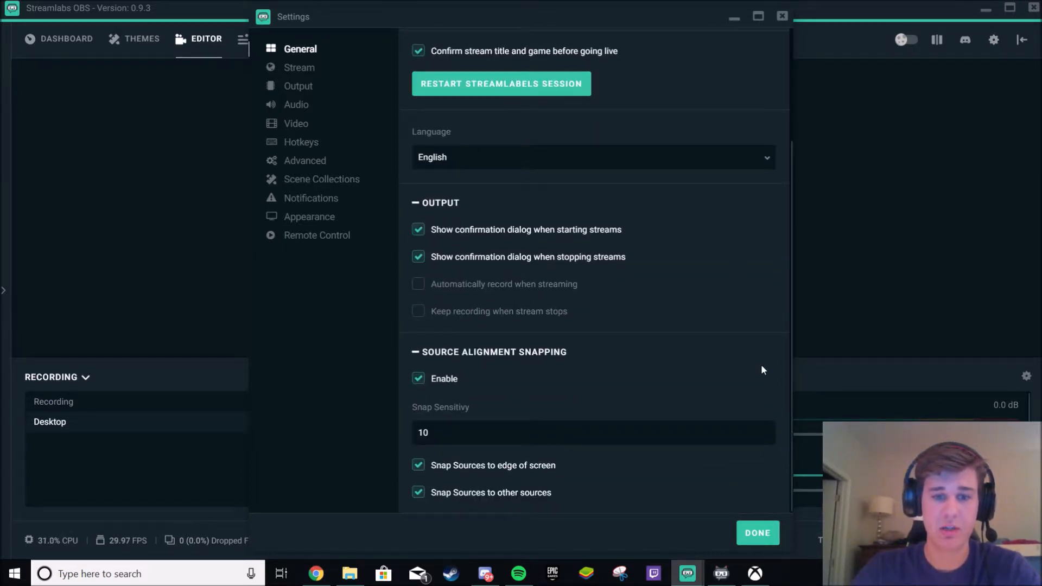
scroll(719, 296, up, 2)
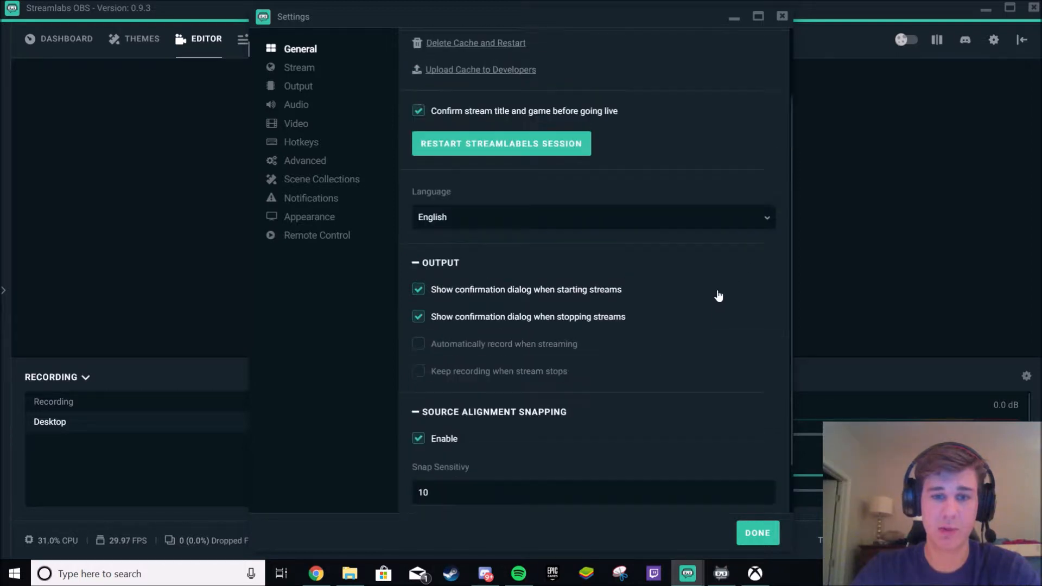
scroll(719, 322, down, 2)
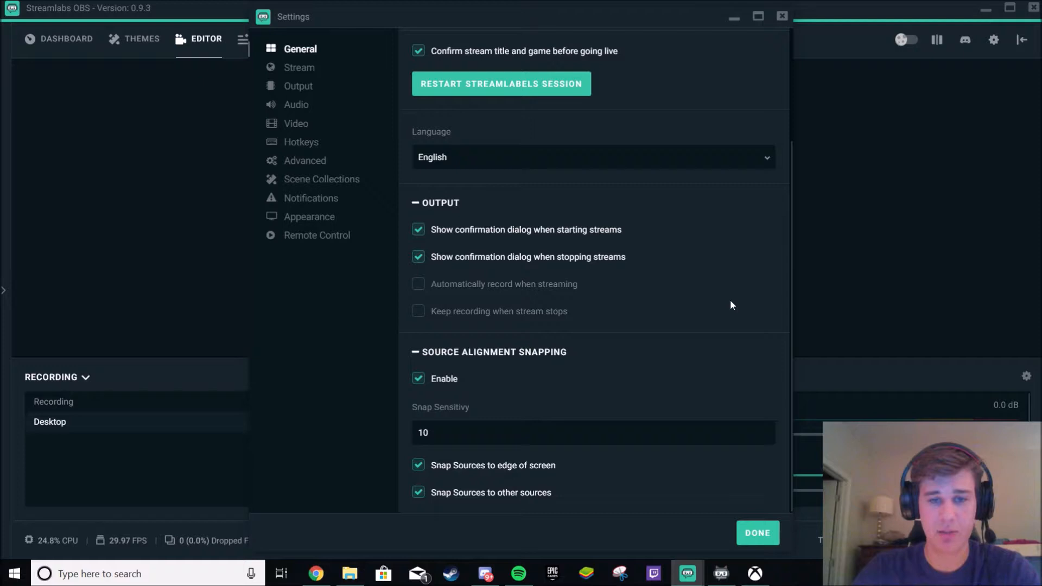
scroll(731, 299, up, 4)
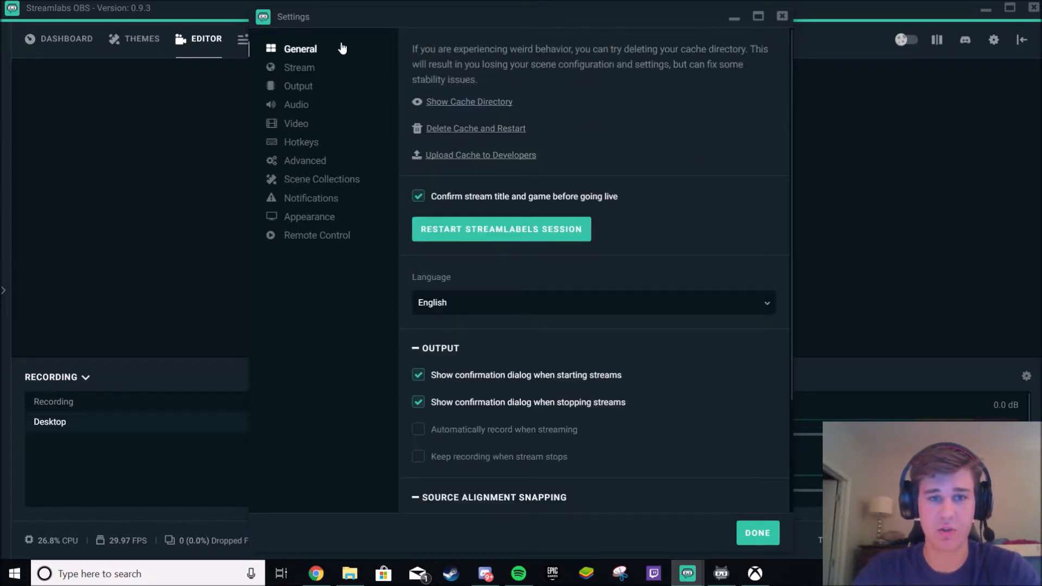
Choose Twitch as the streaming service in the Stream settings
click(310, 64)
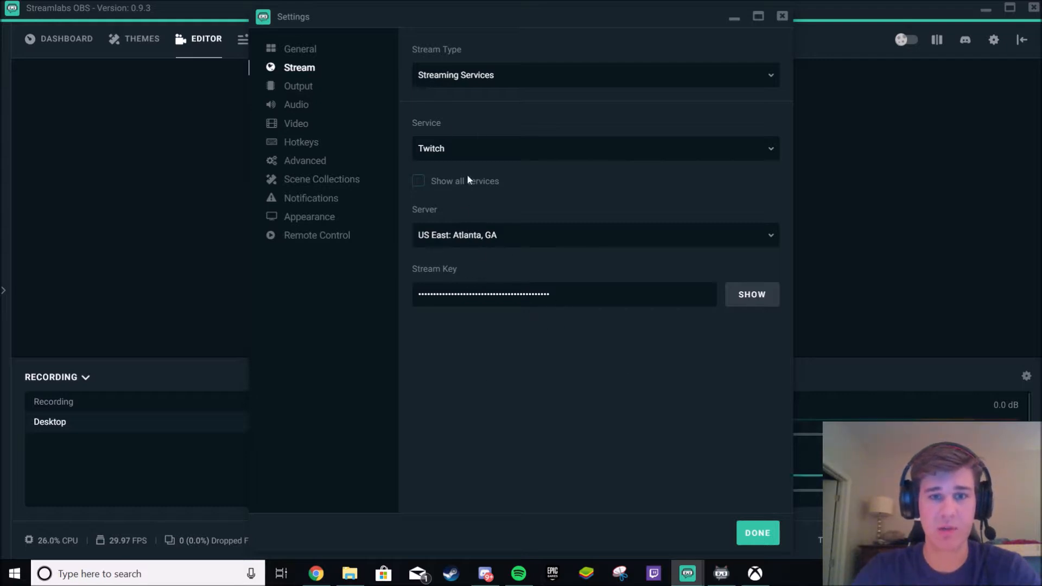
click(545, 152)
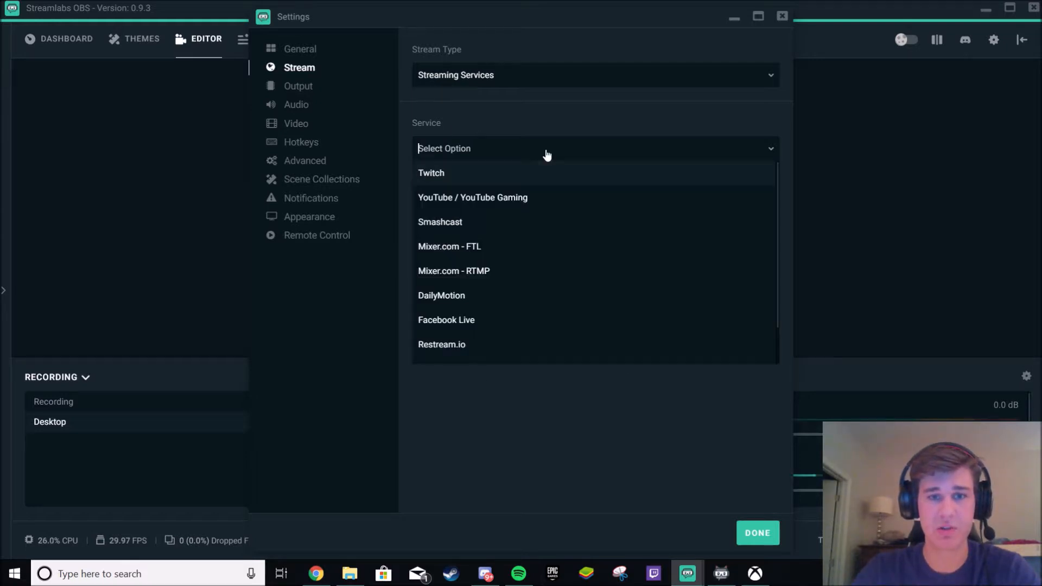
click(465, 175)
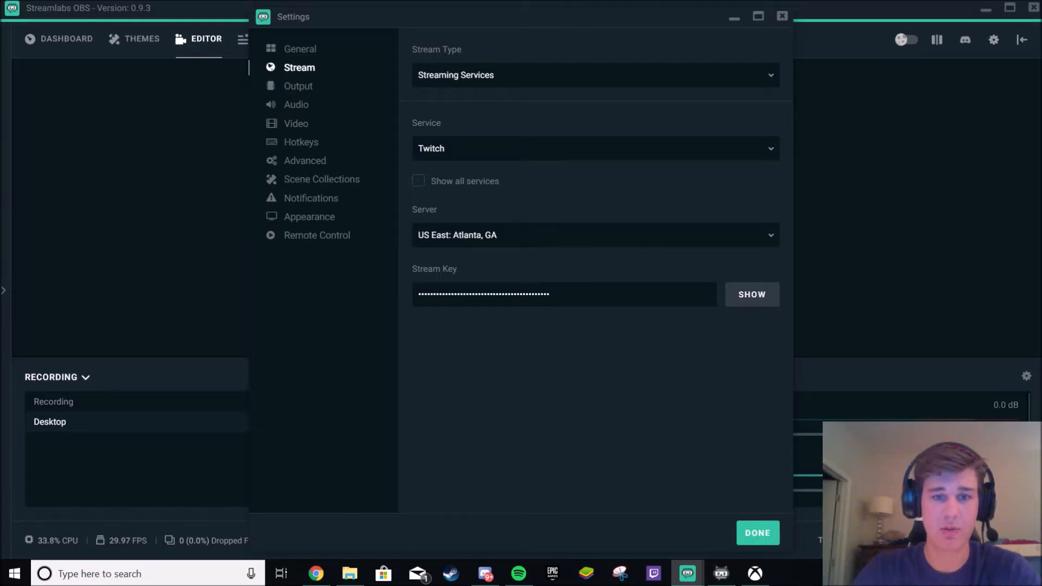
Set the output mode to Advanced in the Output settings
click(298, 87)
click(529, 78)
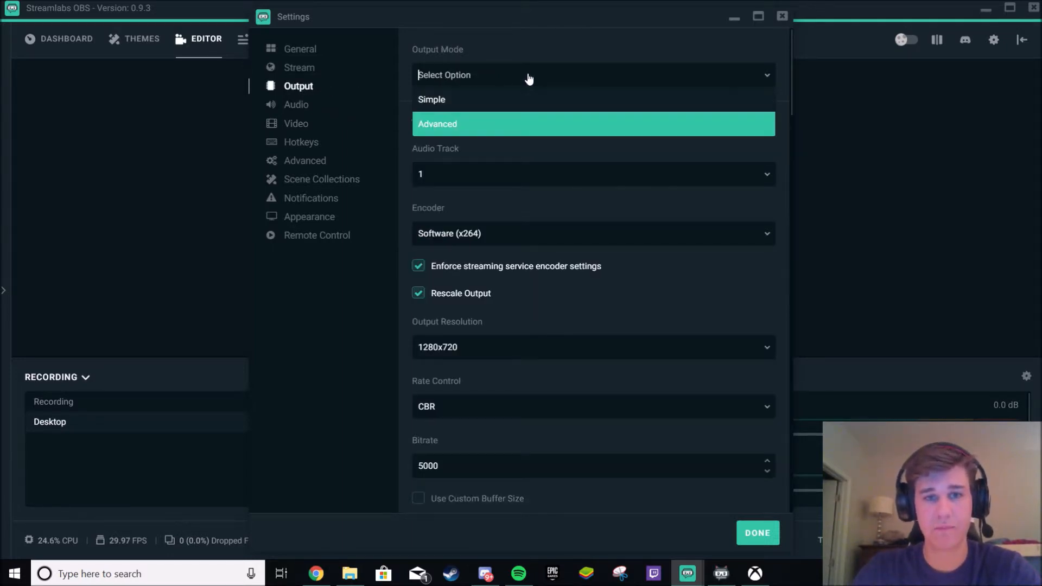
click(505, 127)
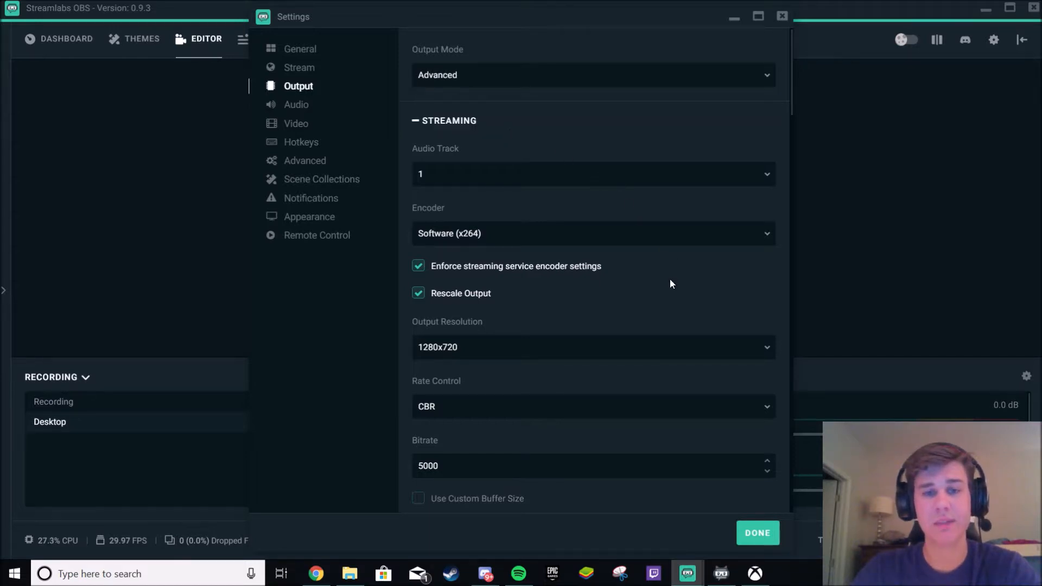
Set the streaming encoder to Software (x264) in the Output settings
scroll(644, 232, down, 2)
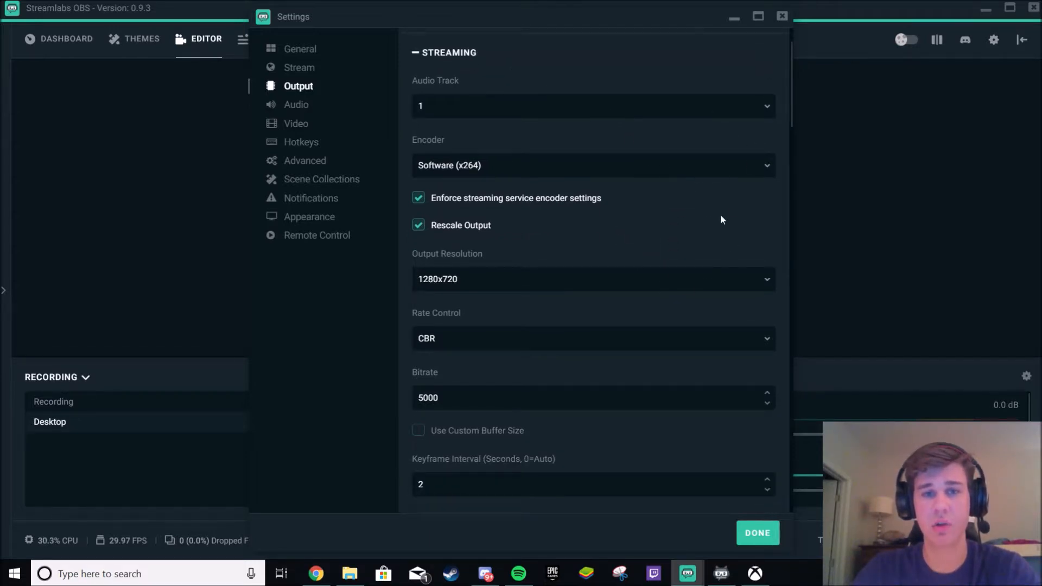
scroll(597, 277, up, 2)
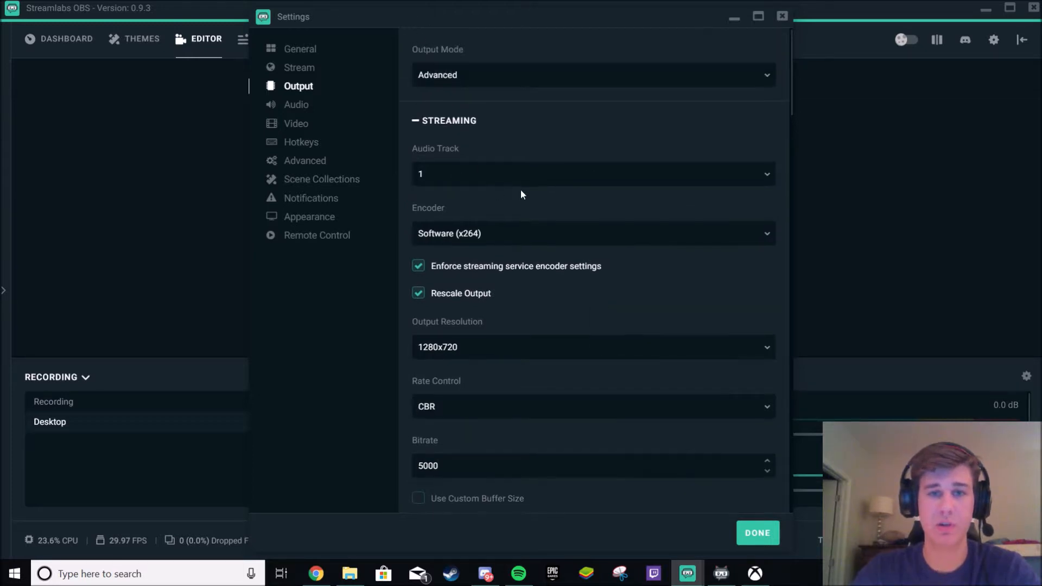
scroll(621, 314, down, 2)
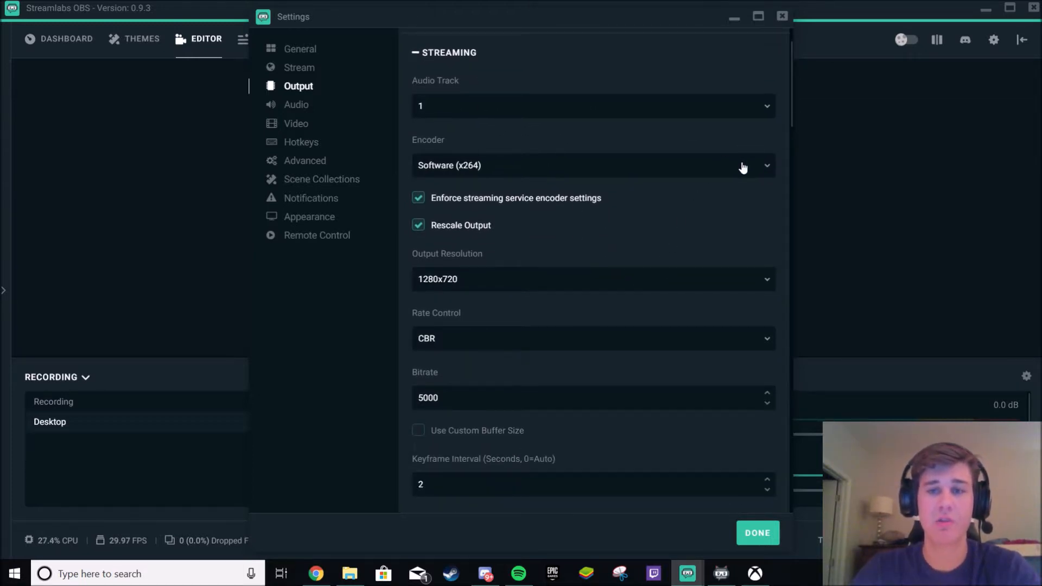
click(767, 165)
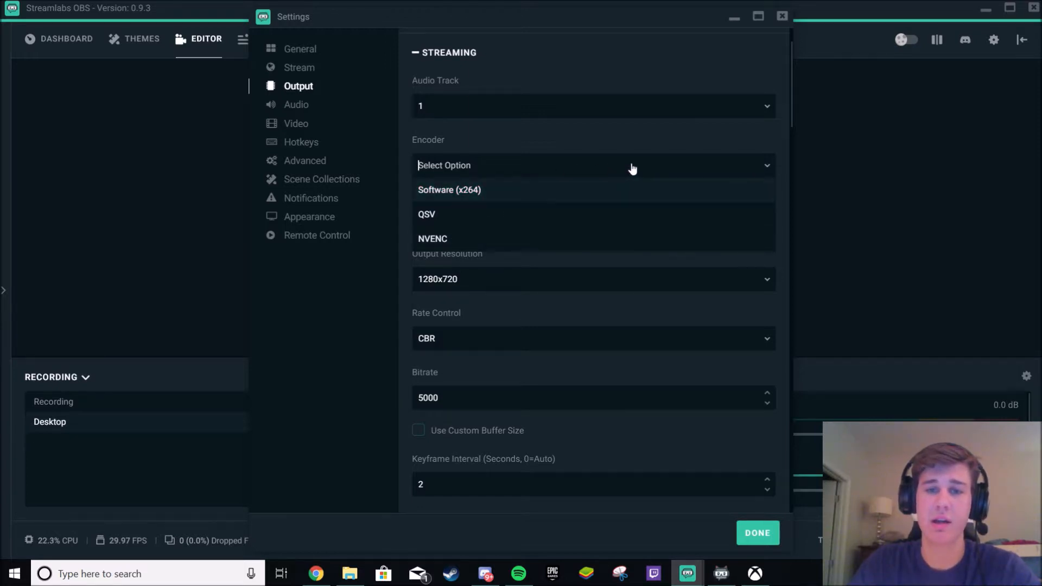
click(567, 190)
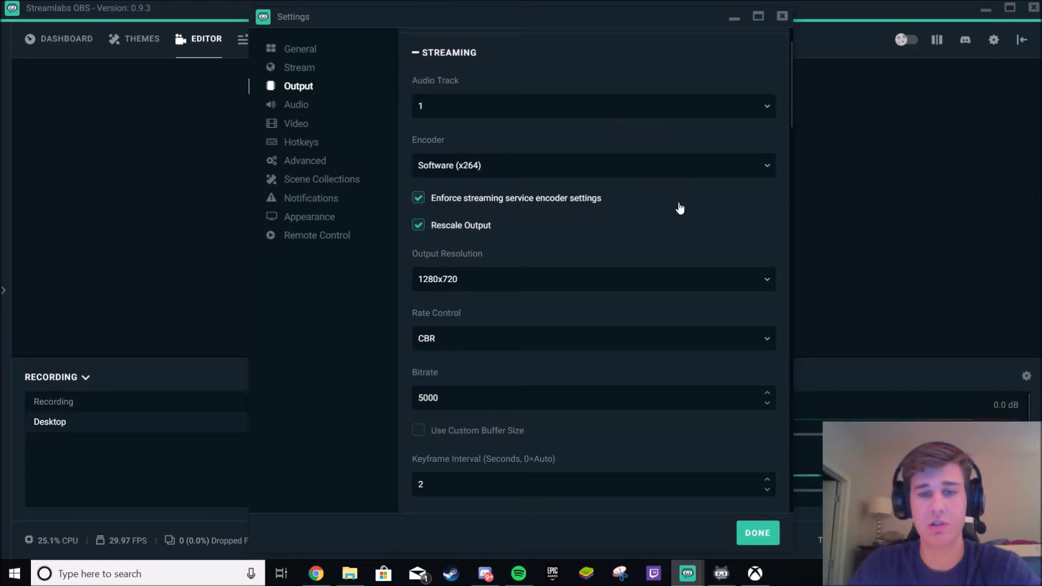
Examine the streaming output's rescale resolution, rate control, bitrate, buffer size and keyframe interval settings
scroll(678, 206, down, 2)
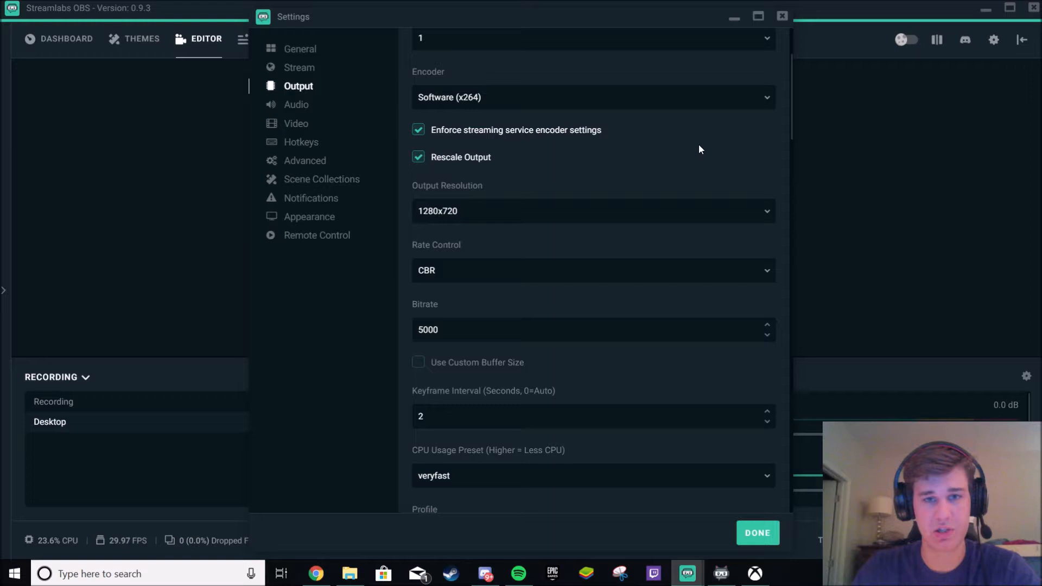
scroll(698, 145, down, 2)
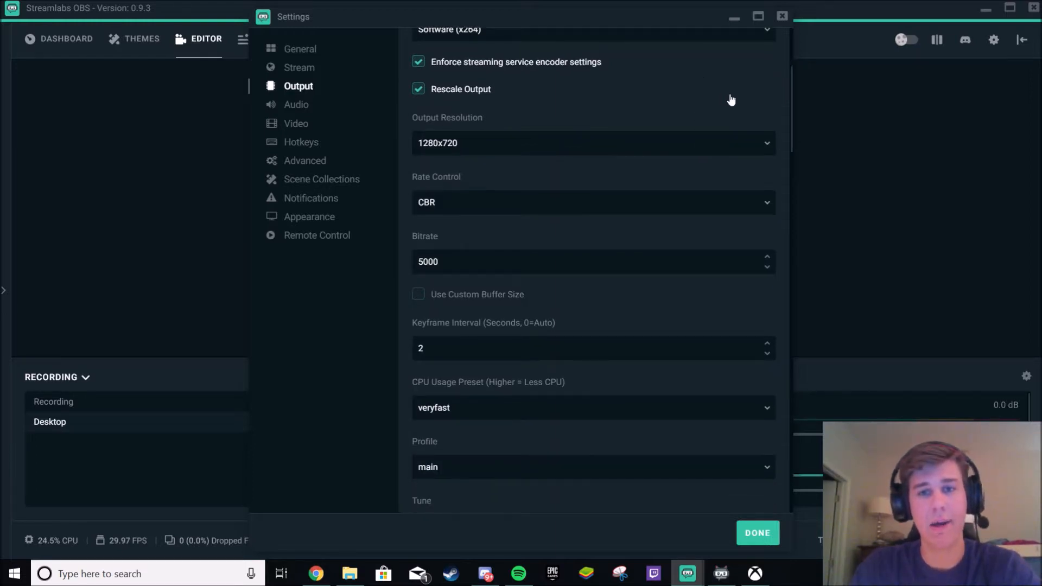
scroll(729, 110, up, 2)
scroll(710, 140, down, 2)
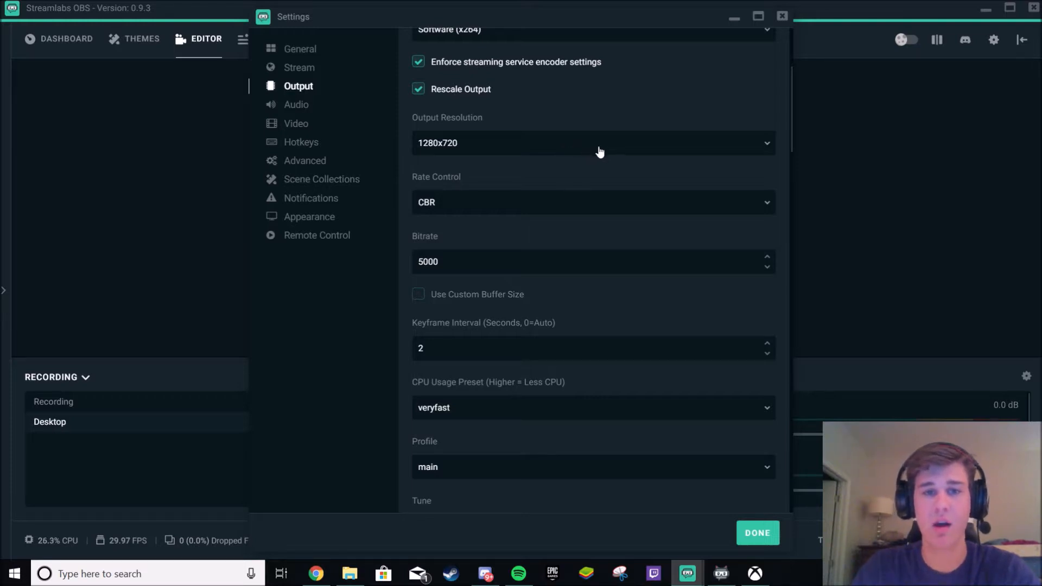
scroll(600, 152, down, 1)
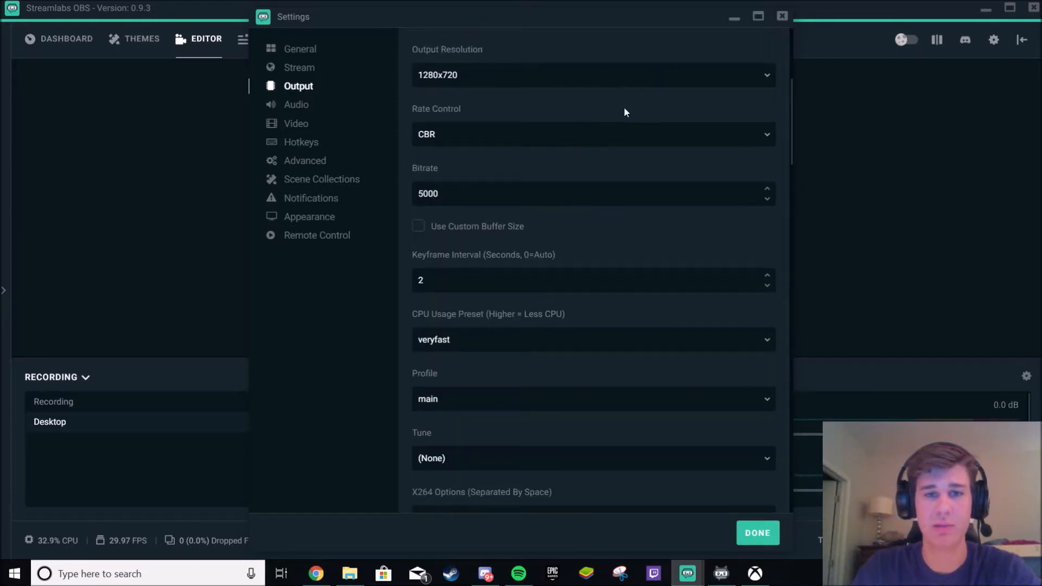
scroll(631, 128, down, 1)
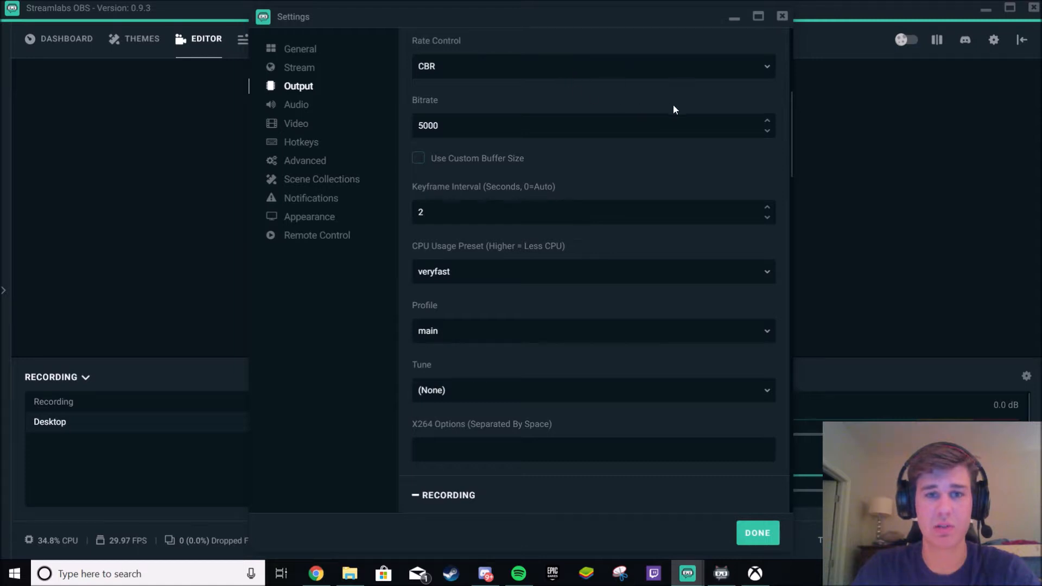
scroll(673, 106, down, 1)
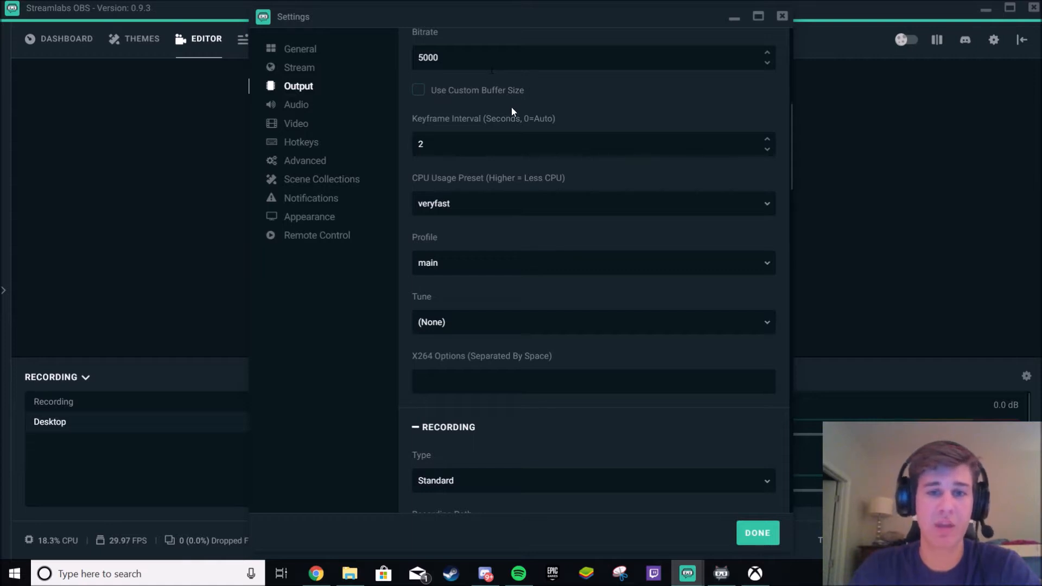
scroll(513, 109, down, 1)
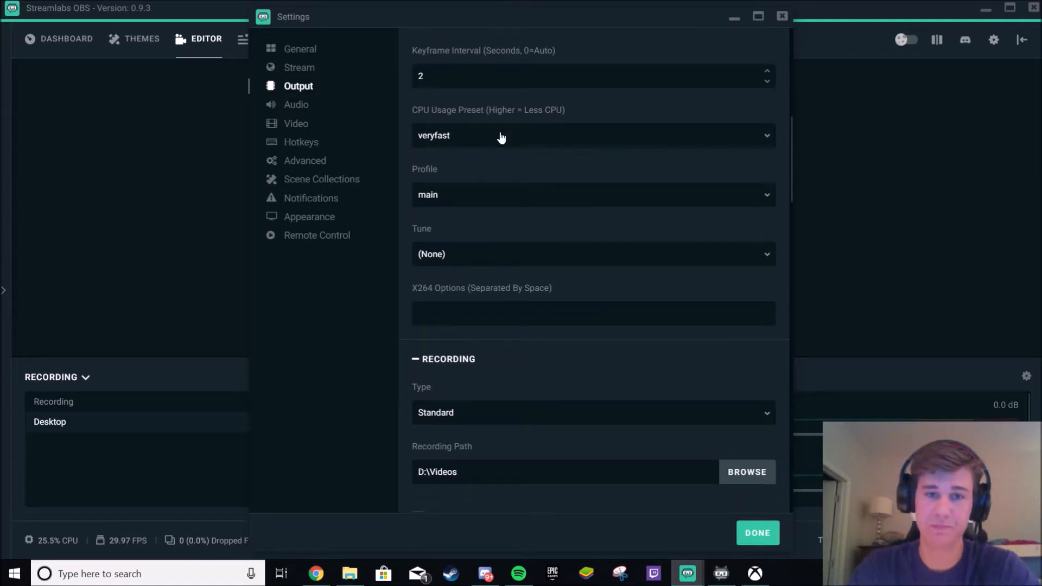
Set the streaming CPU usage preset to veryfast
scroll(592, 103, down, 1)
click(654, 68)
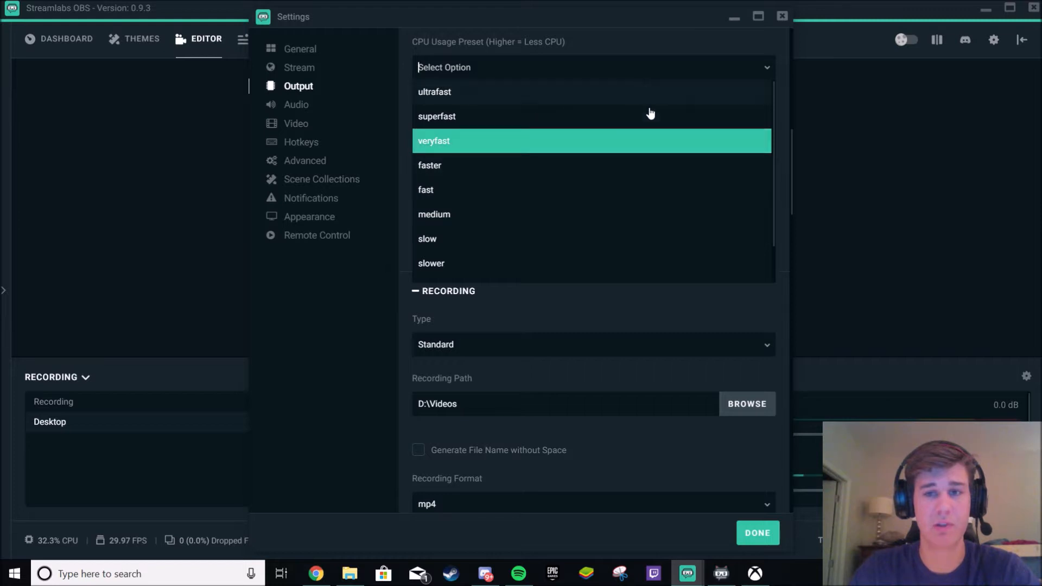
click(486, 148)
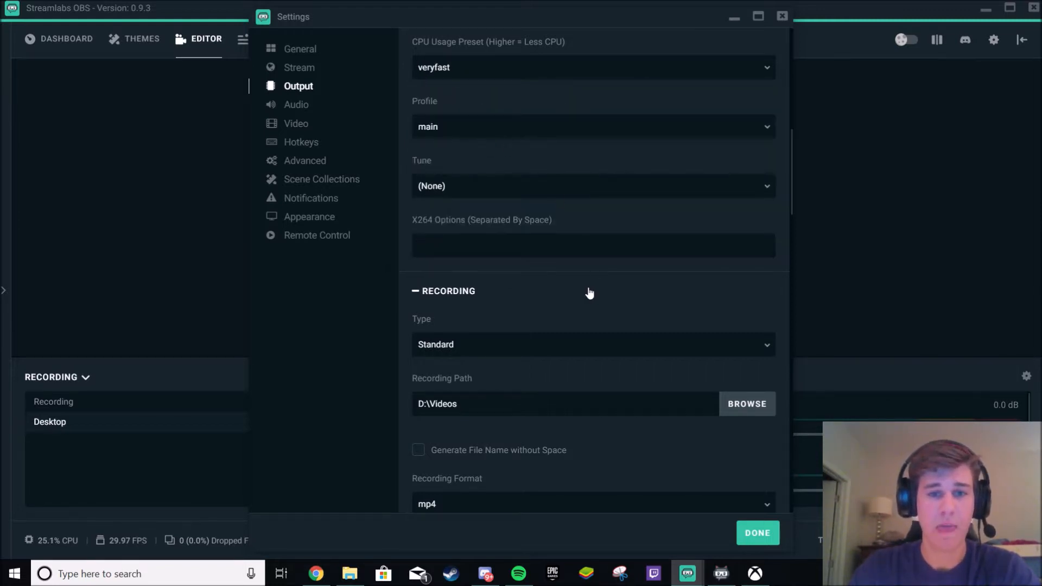
Set the streaming encoder's profile to main and its tune option to (None)
click(557, 131)
click(523, 204)
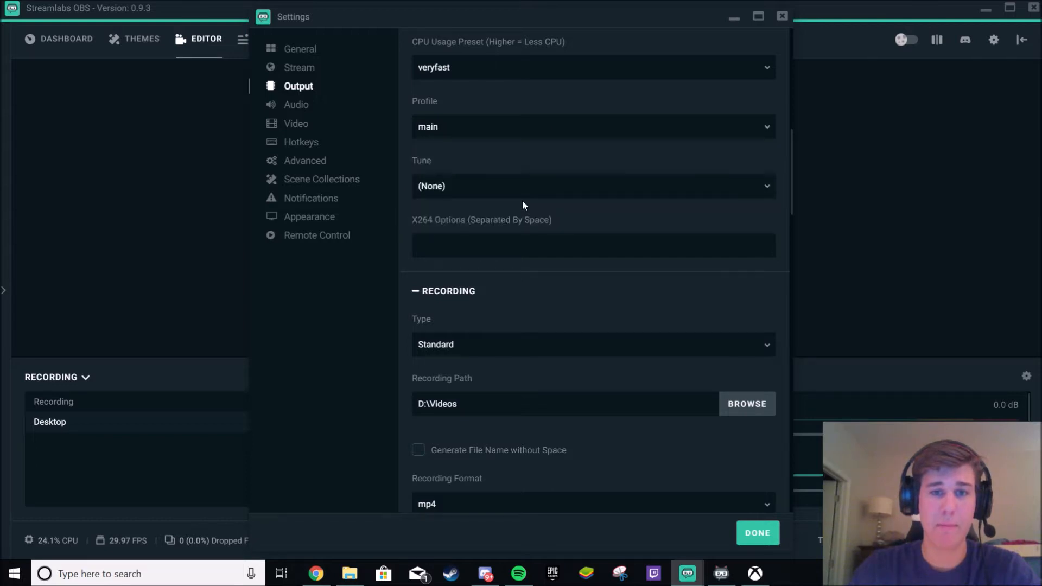
click(610, 194)
click(555, 217)
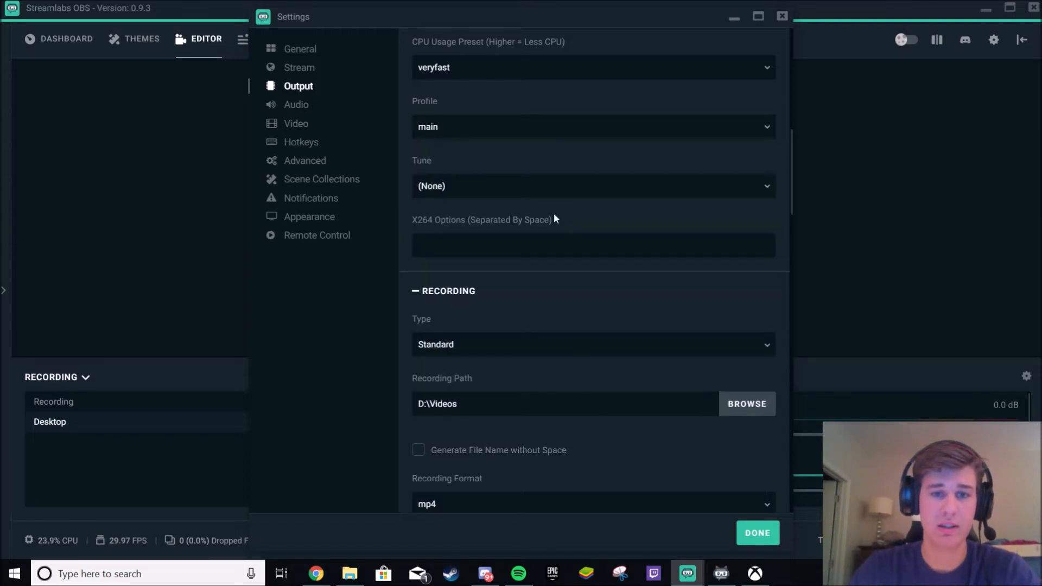
Examine the recording path, format, encoder, rate control and bitrate in the Output settings, and view the audio device settings
scroll(572, 281, down, 5)
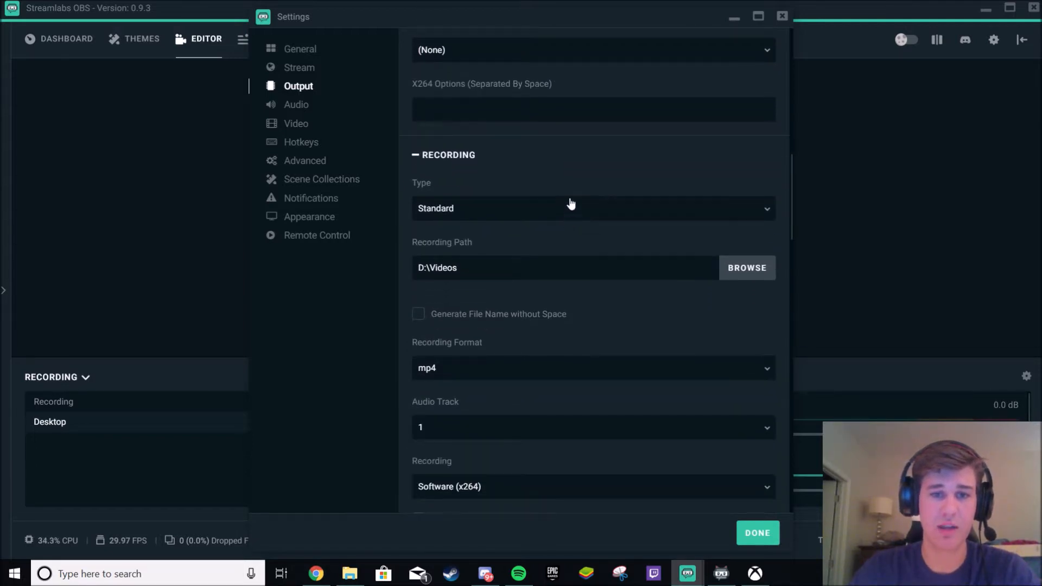
scroll(583, 291, down, 3)
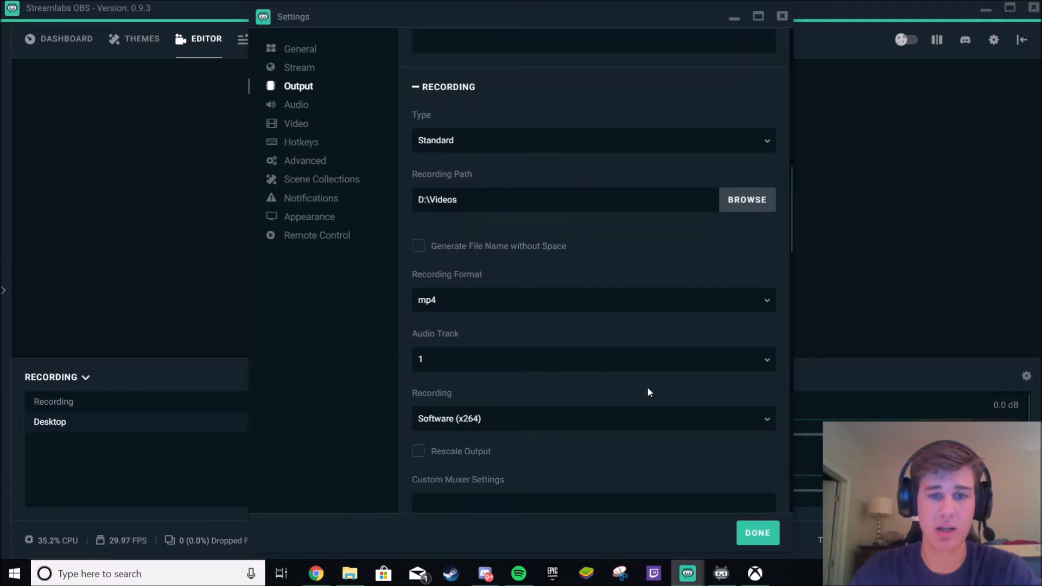
scroll(600, 341, down, 7)
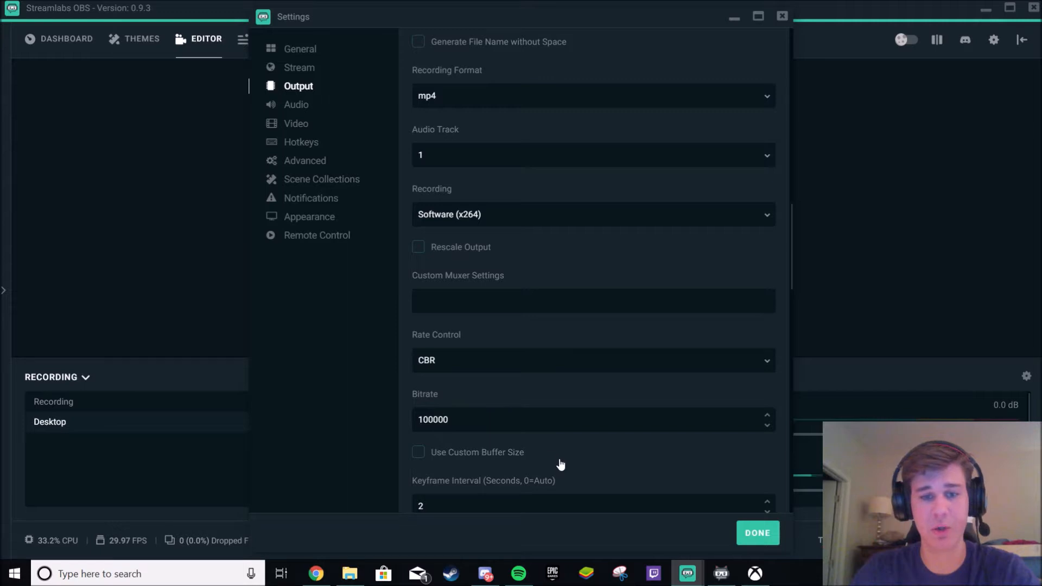
scroll(510, 342, down, 1)
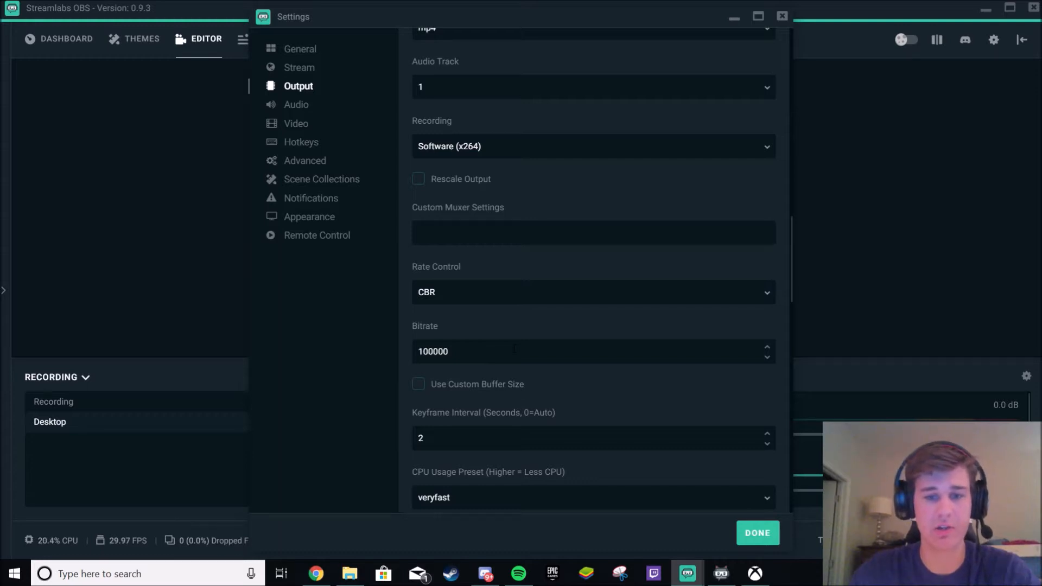
scroll(518, 346, down, 1)
scroll(517, 346, up, 5)
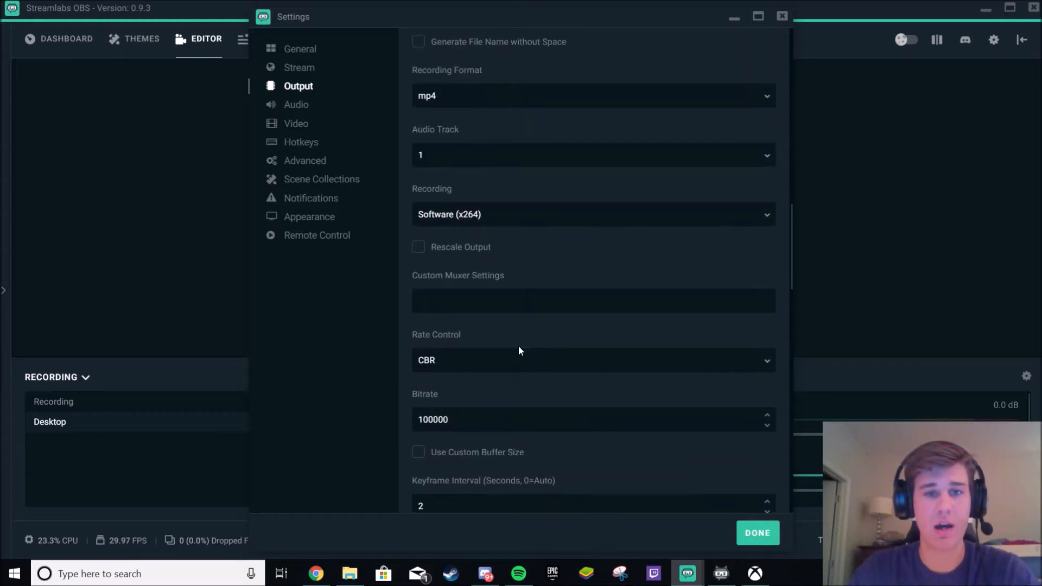
scroll(533, 340, up, 3)
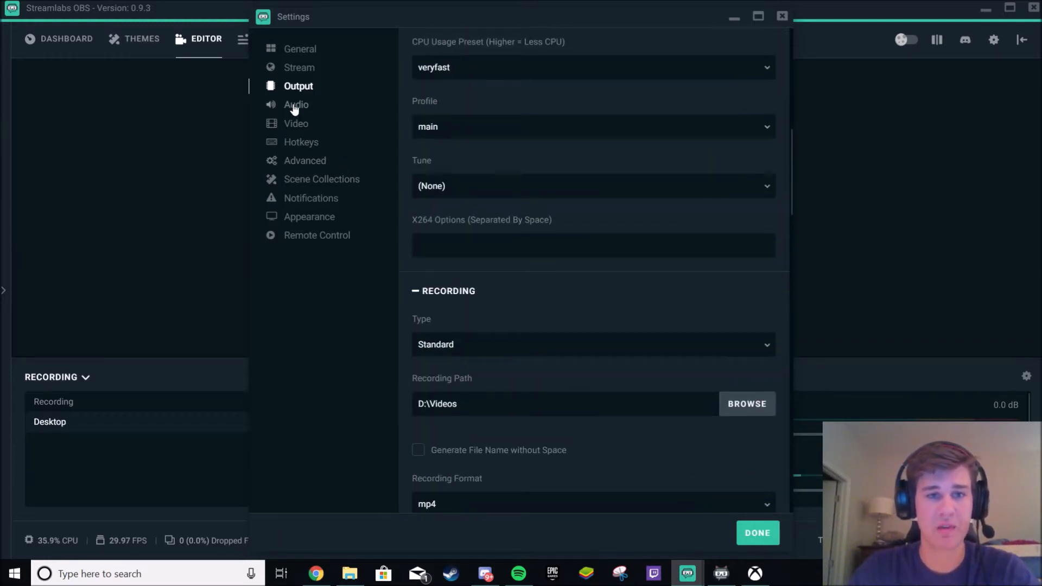
click(294, 109)
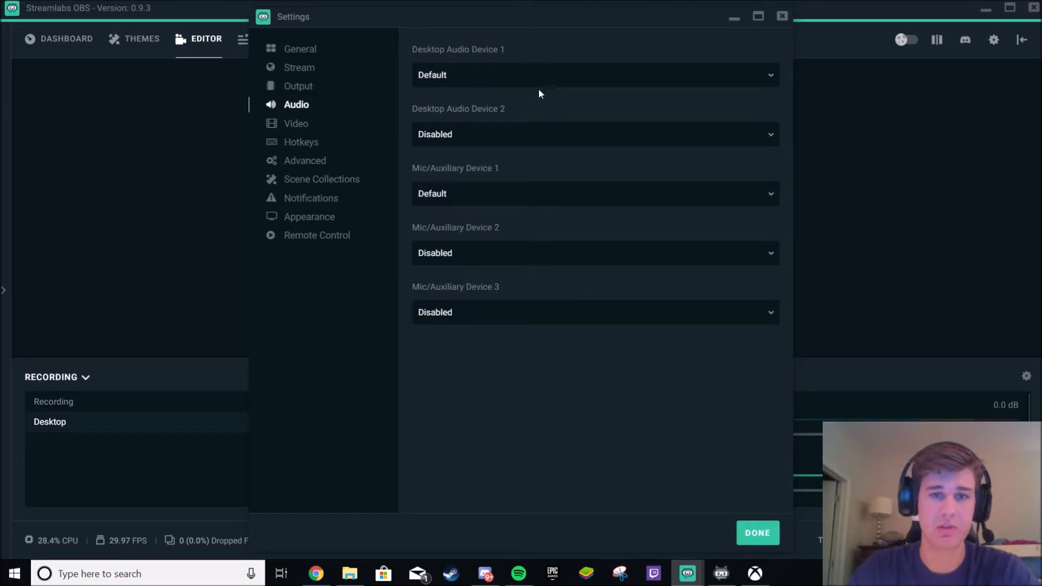
Set the downscale filter to Bicubic (Sharpened scaling, 16 samples) in the Video settings
click(291, 127)
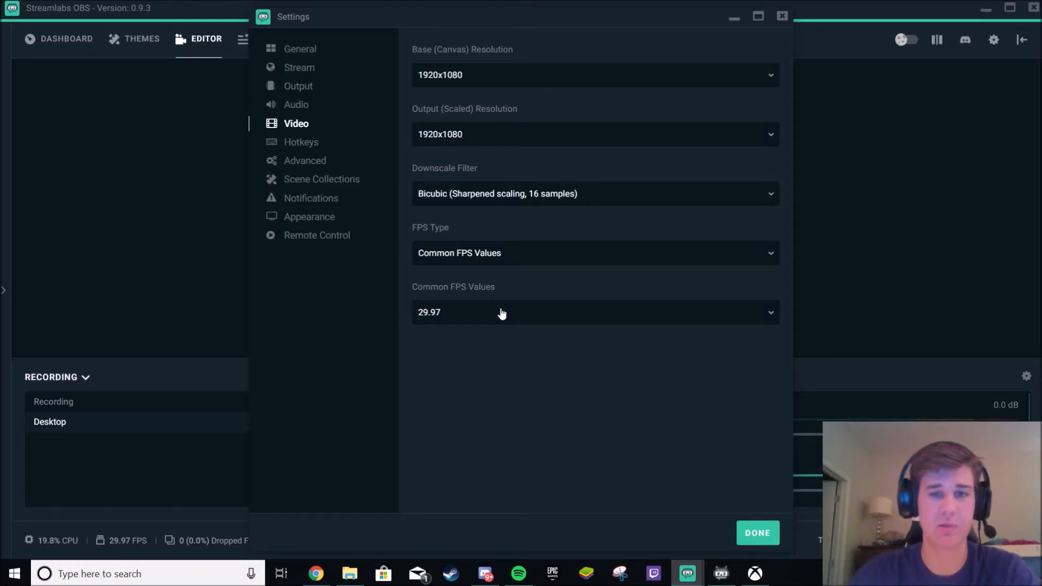
click(619, 199)
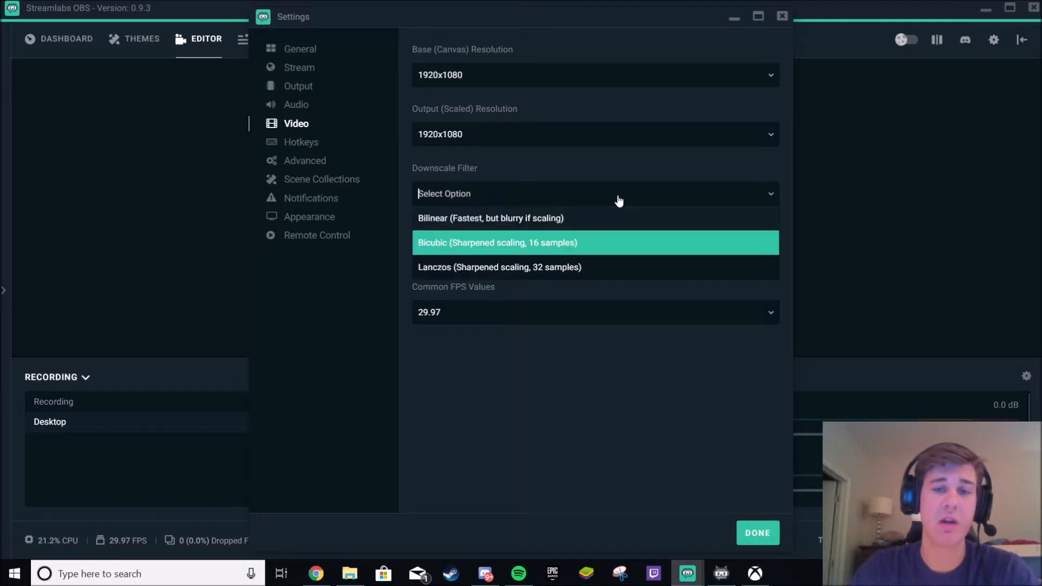
click(559, 244)
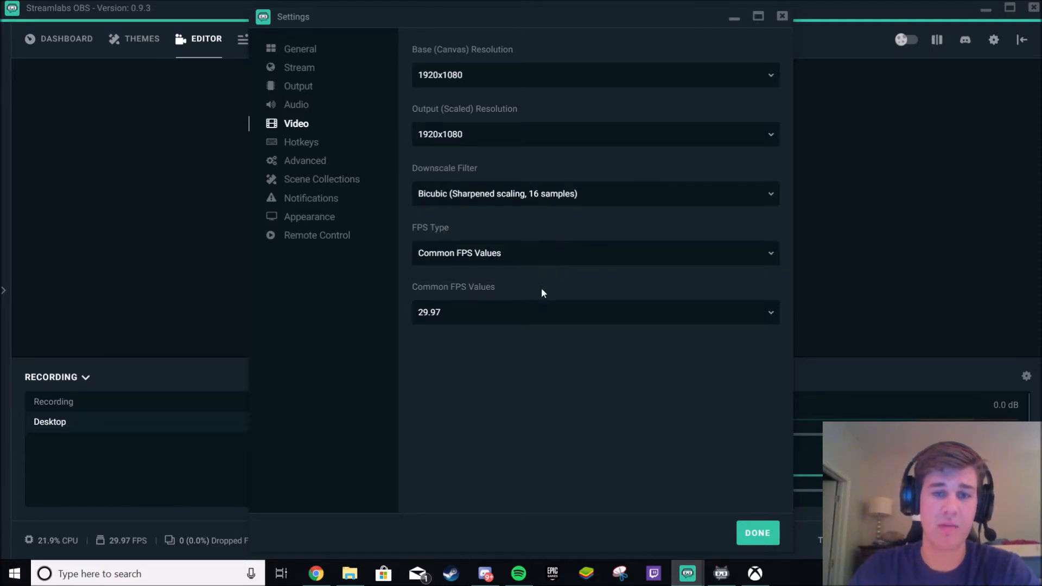
Try 30 as the common FPS value in the Video settings, and set it back to 29.97
click(563, 315)
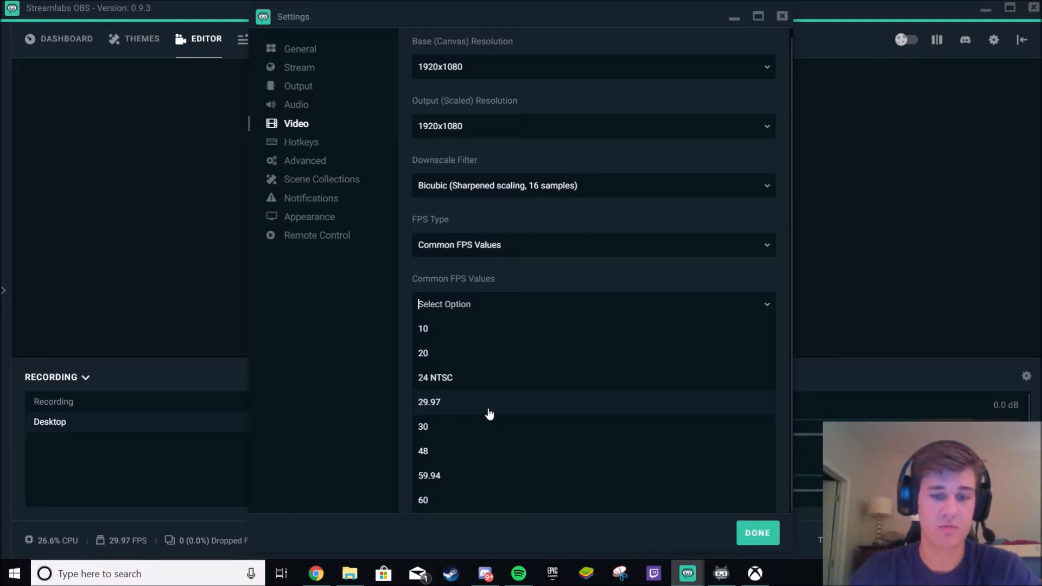
click(488, 410)
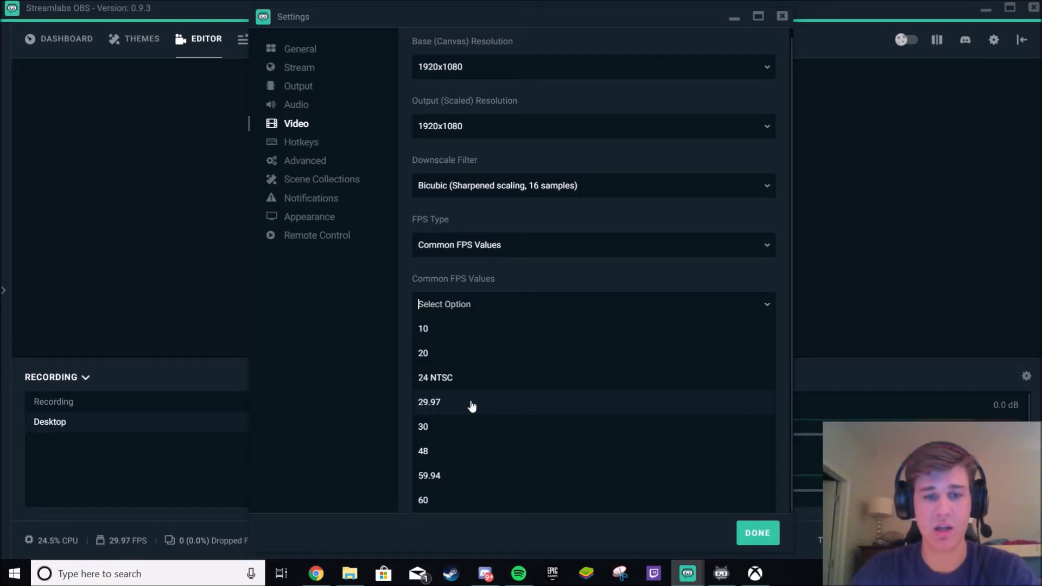
click(470, 407)
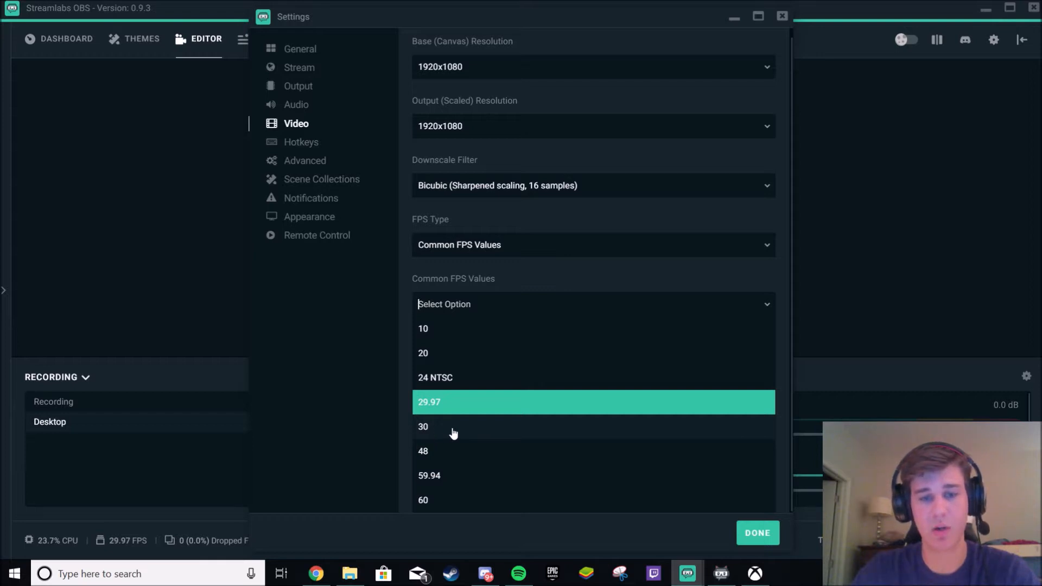
click(451, 430)
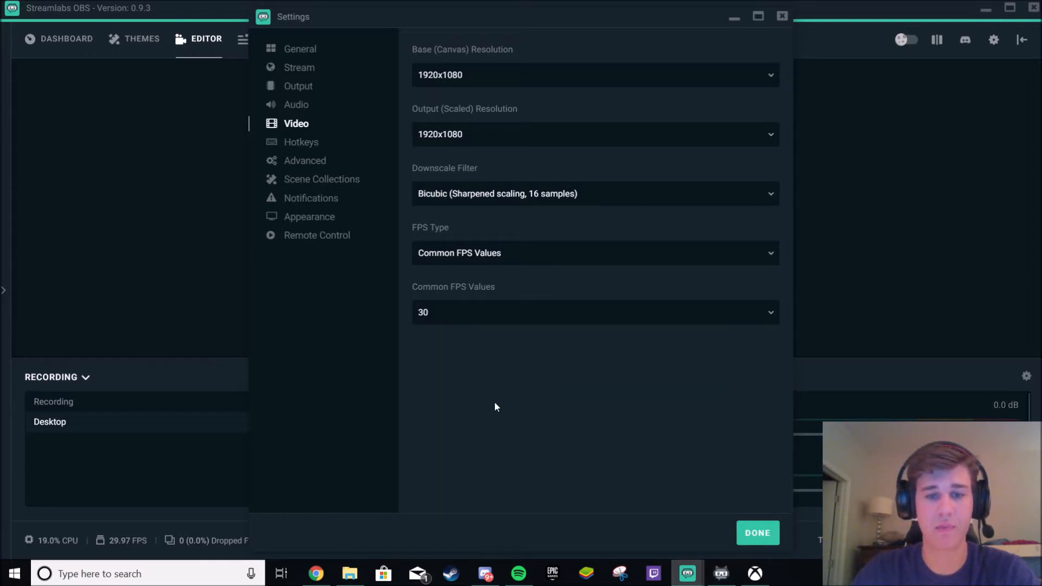
click(486, 310)
click(449, 404)
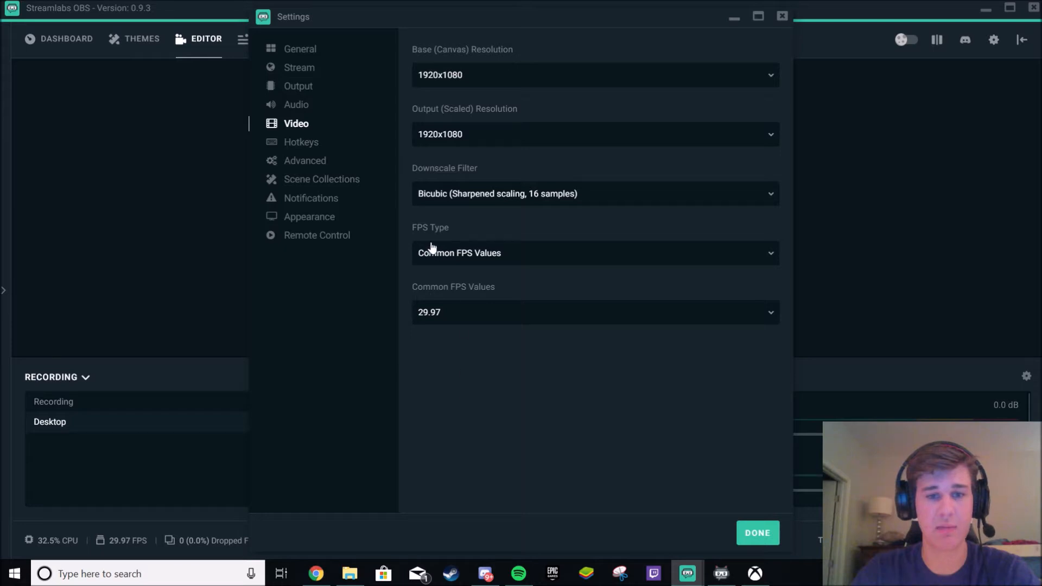
Look through the Hotkeys settings for streaming, recording, studio mode and the individual scenes
click(308, 144)
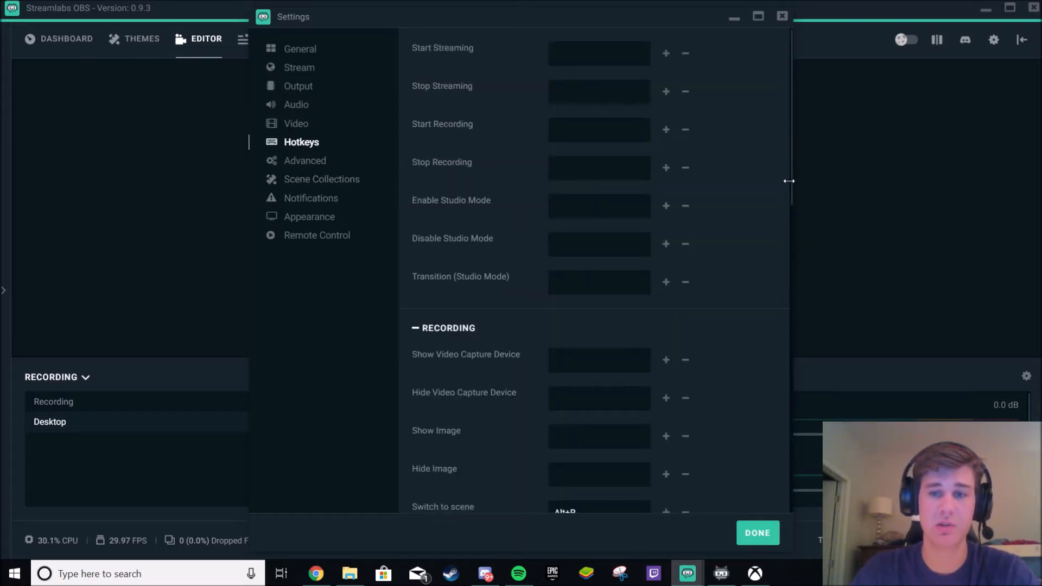
scroll(762, 205, down, 9)
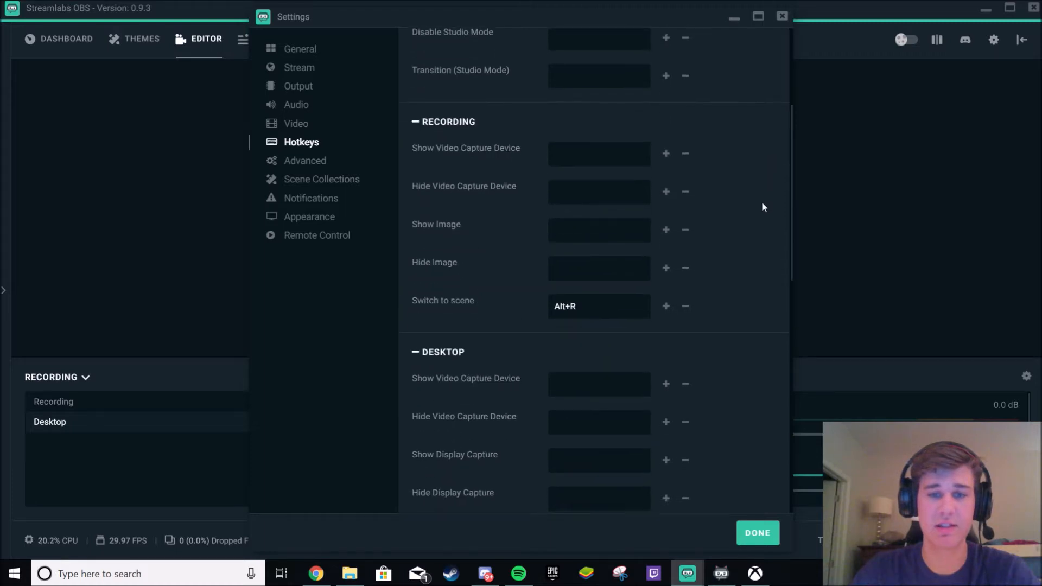
scroll(762, 204, up, 7)
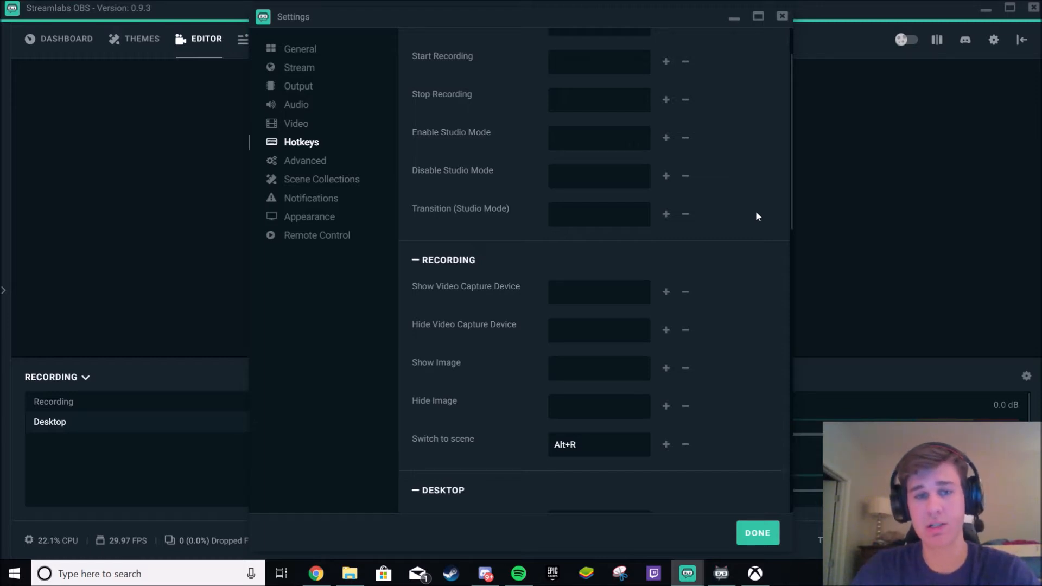
Set the process priority to High in the Advanced settings
click(318, 160)
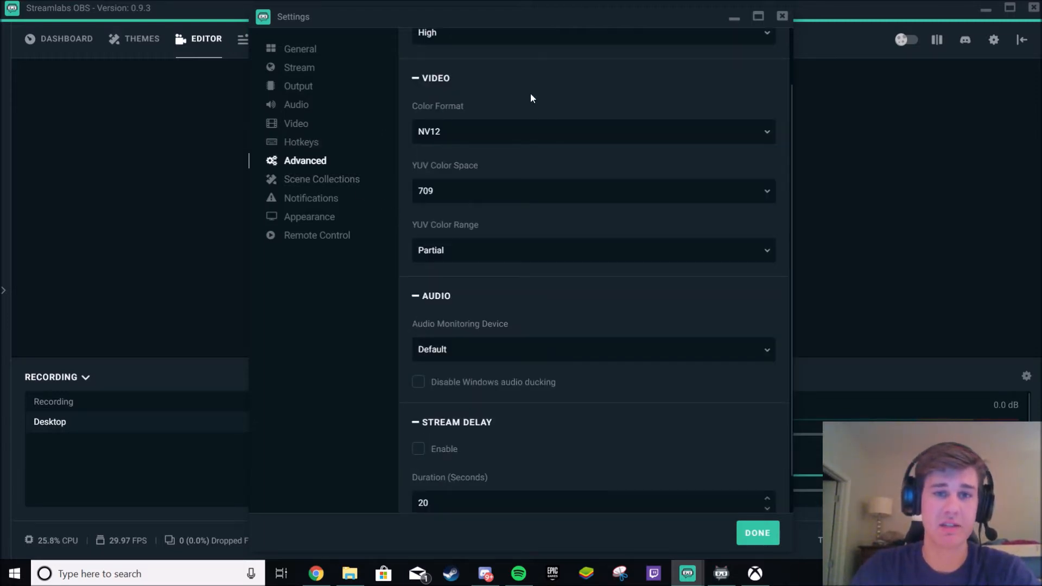
scroll(550, 105, up, 2)
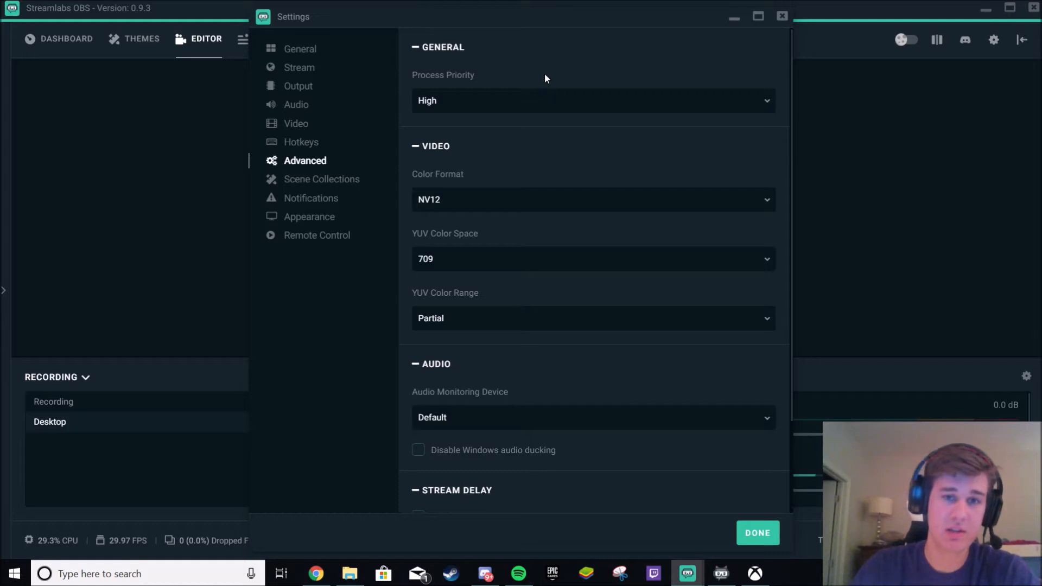
click(624, 104)
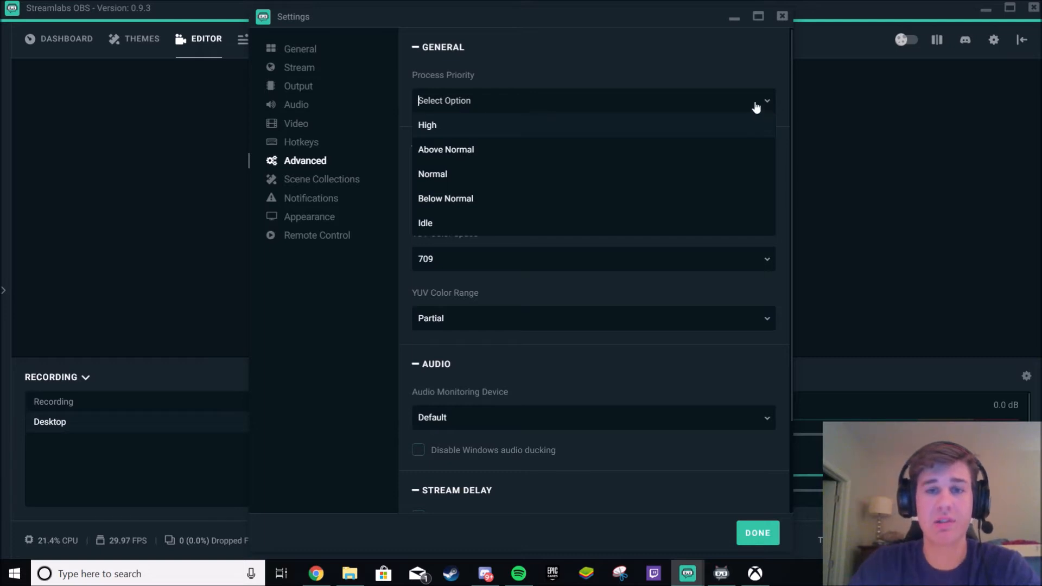
click(669, 127)
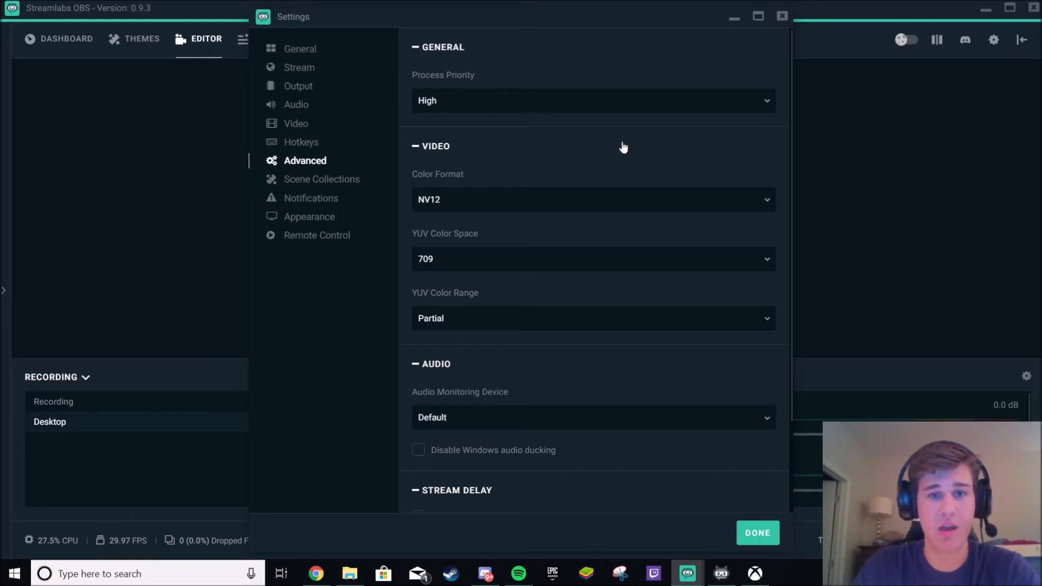
Review the remaining Advanced options and the Scene Collections, Notifications, Appearance and Remote Control settings, and close the settings window
scroll(621, 149, down, 2)
scroll(620, 159, down, 1)
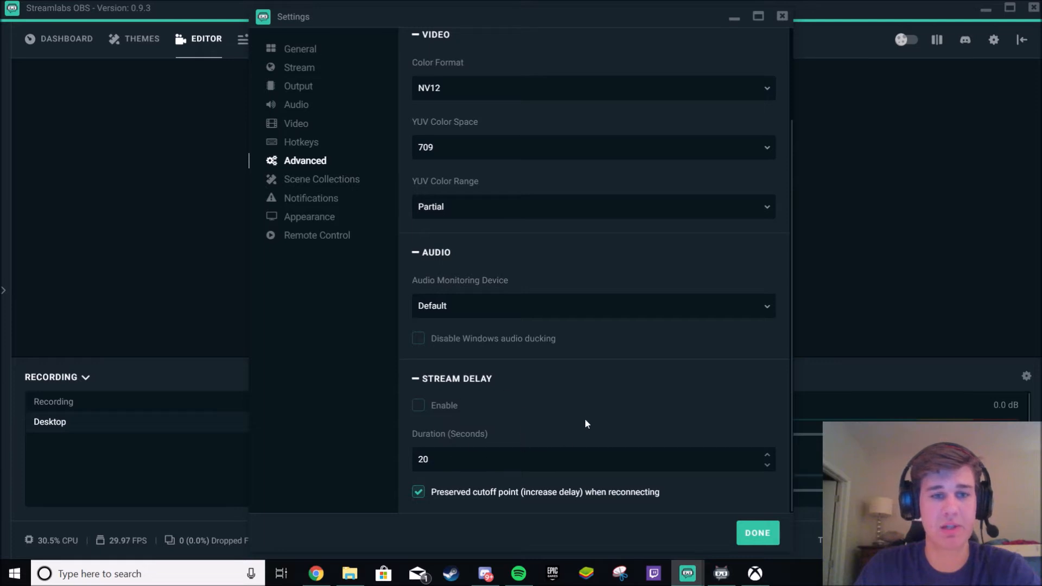
click(313, 181)
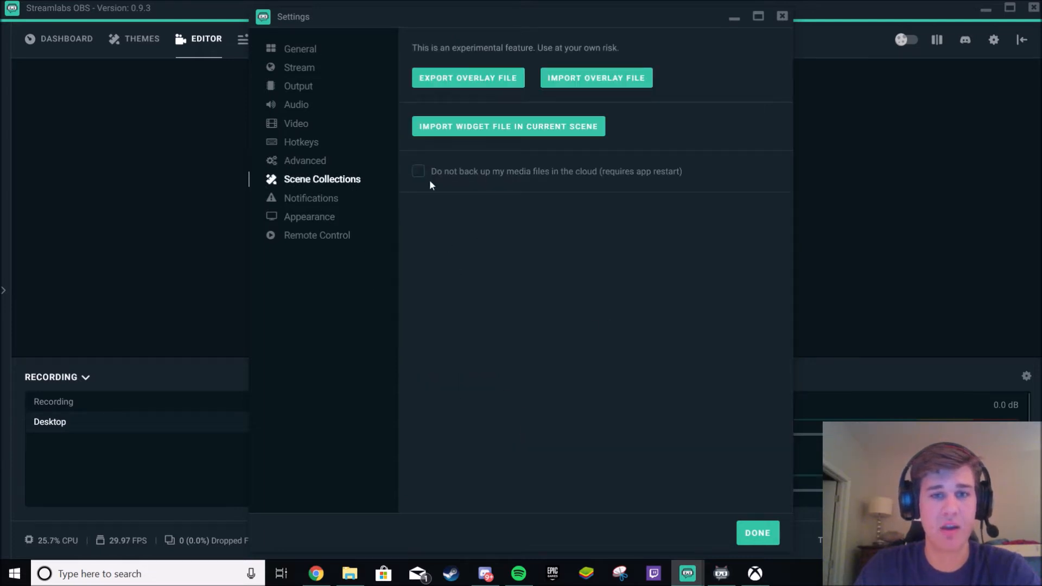
click(332, 201)
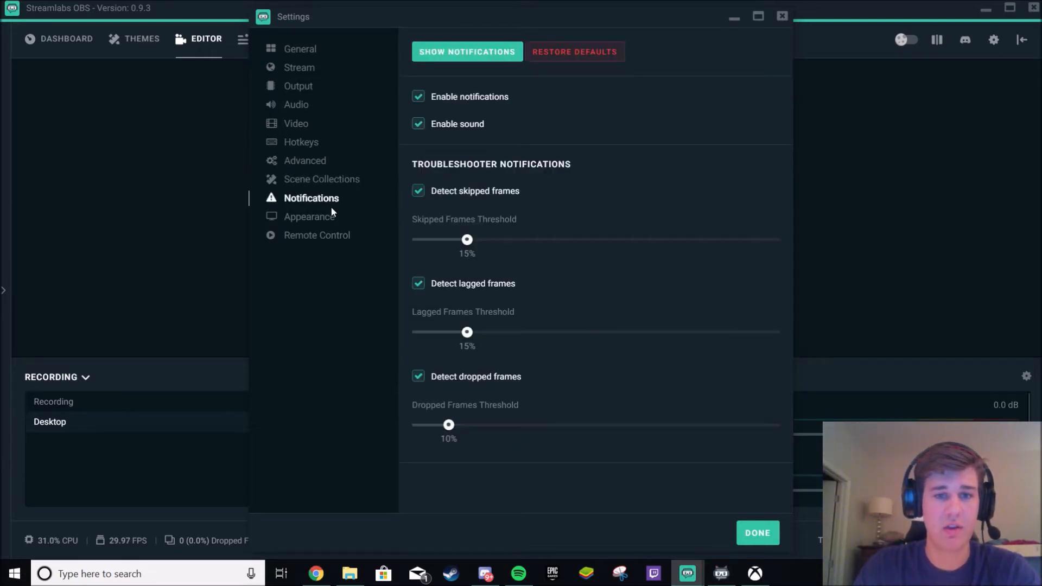
click(328, 218)
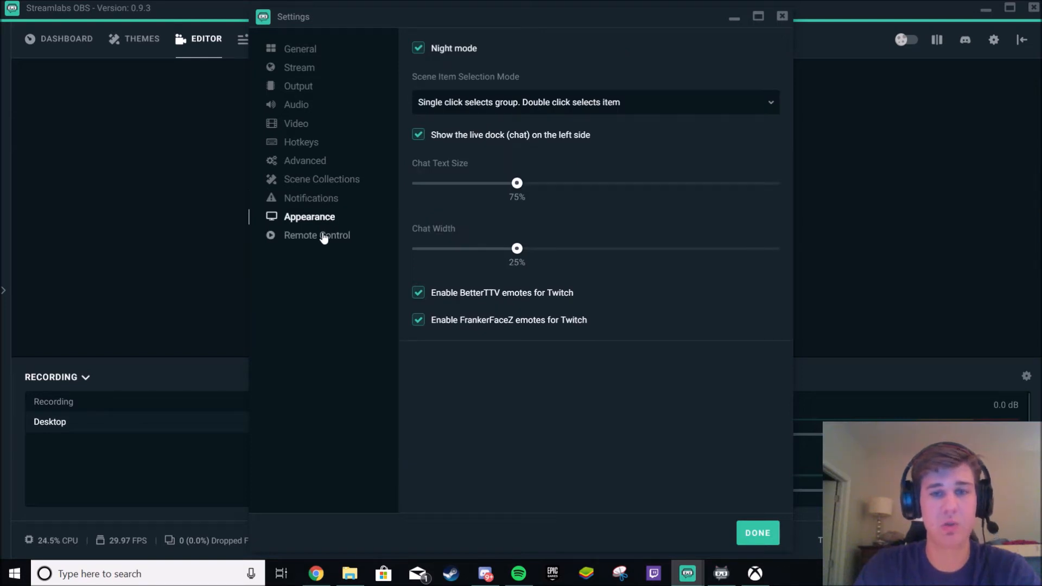
click(324, 237)
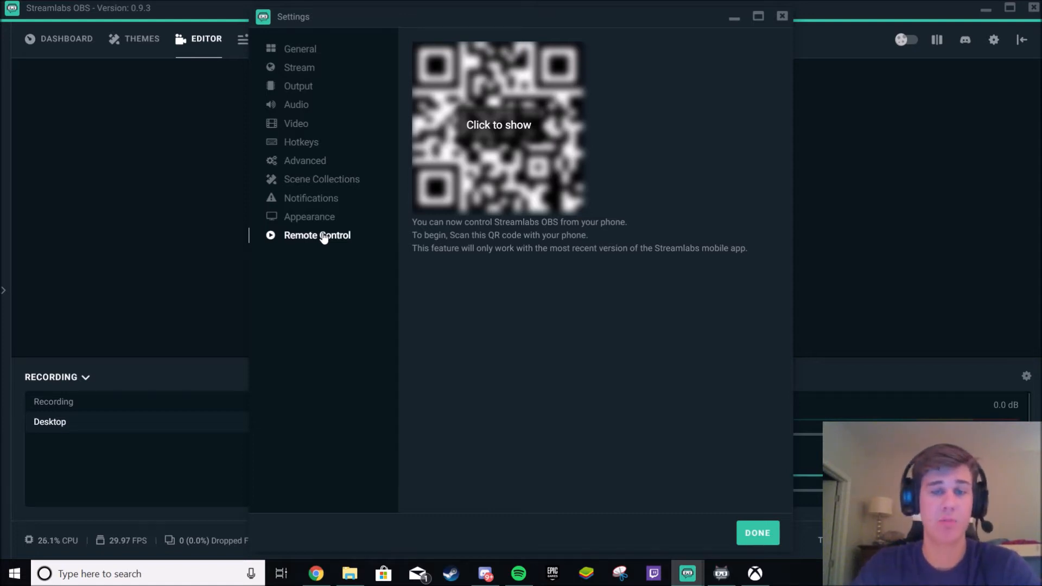
click(766, 531)
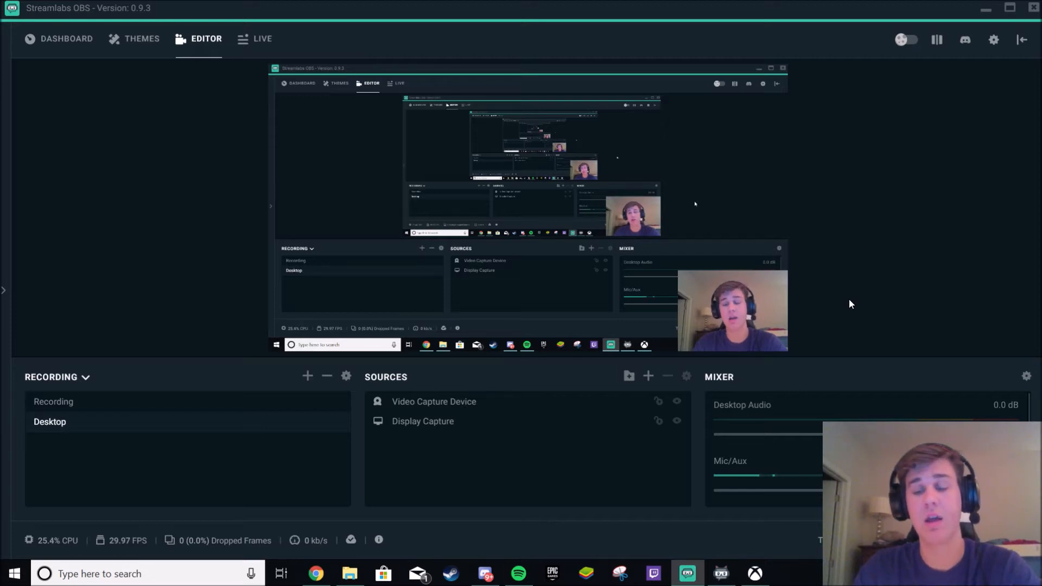
Switch to Streamlabs Chatbot and look at its console and the choice of message sender
click(730, 572)
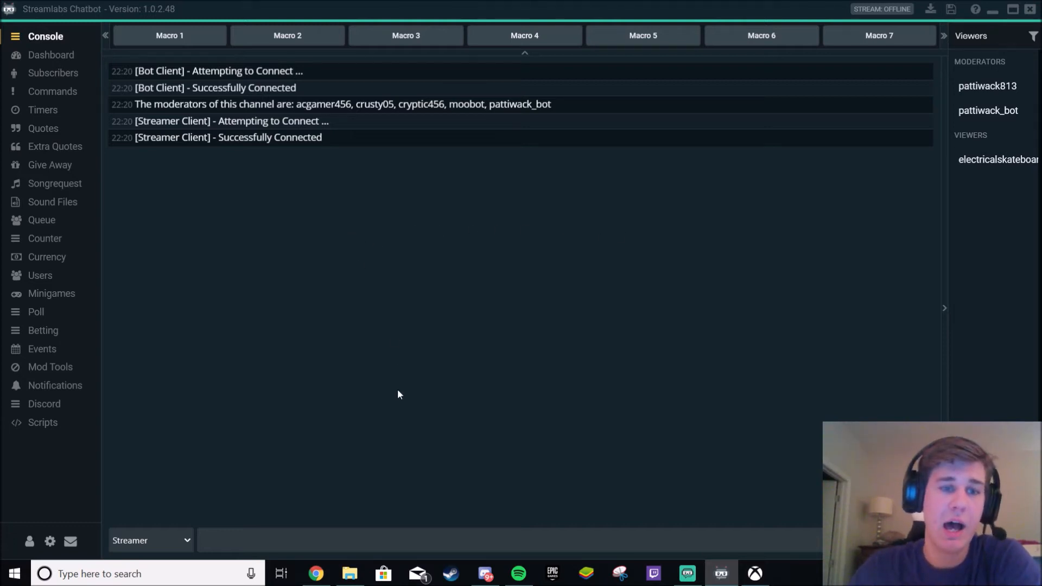
click(184, 542)
click(211, 330)
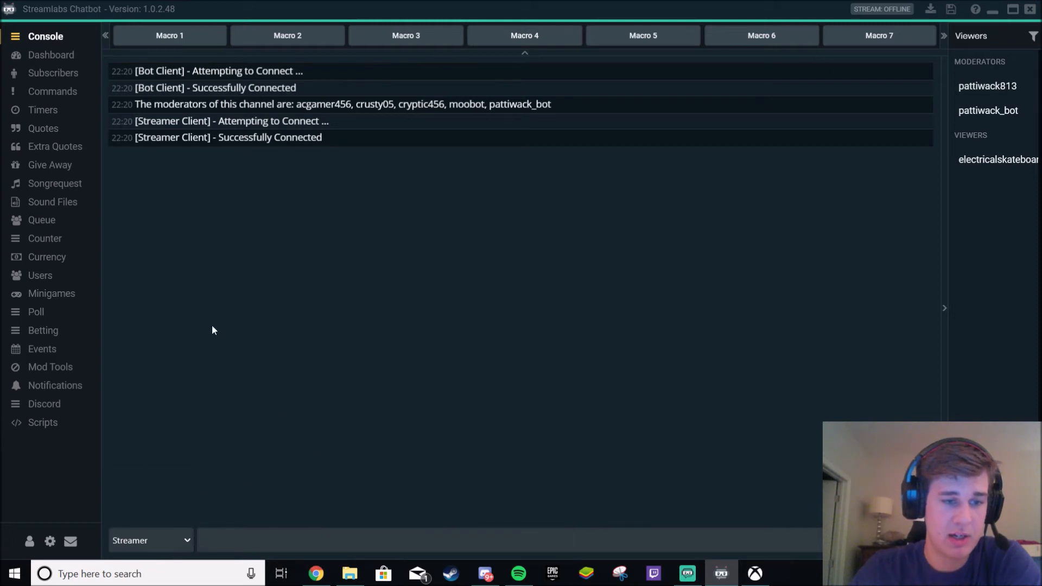
Look through the chatbot's Subscribers, Commands, Timers, Quotes, Extra Quotes and Give Away pages
click(59, 74)
click(60, 95)
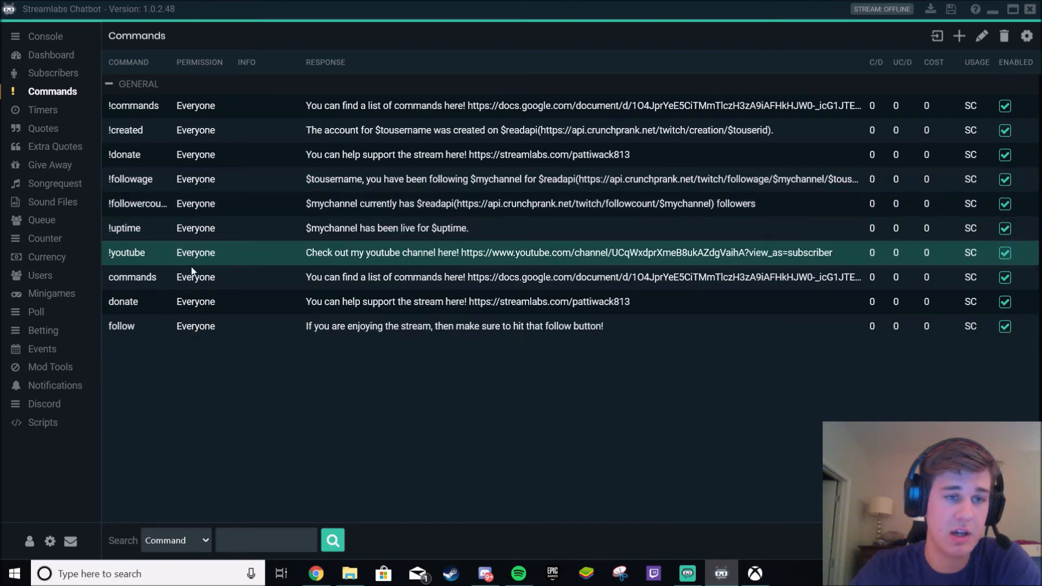
click(58, 111)
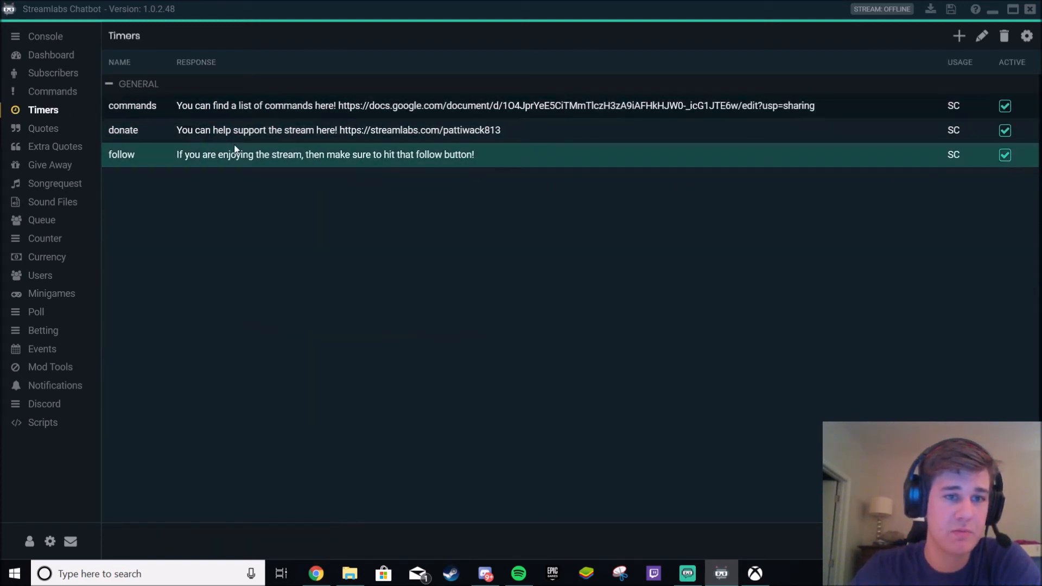
click(47, 130)
click(46, 150)
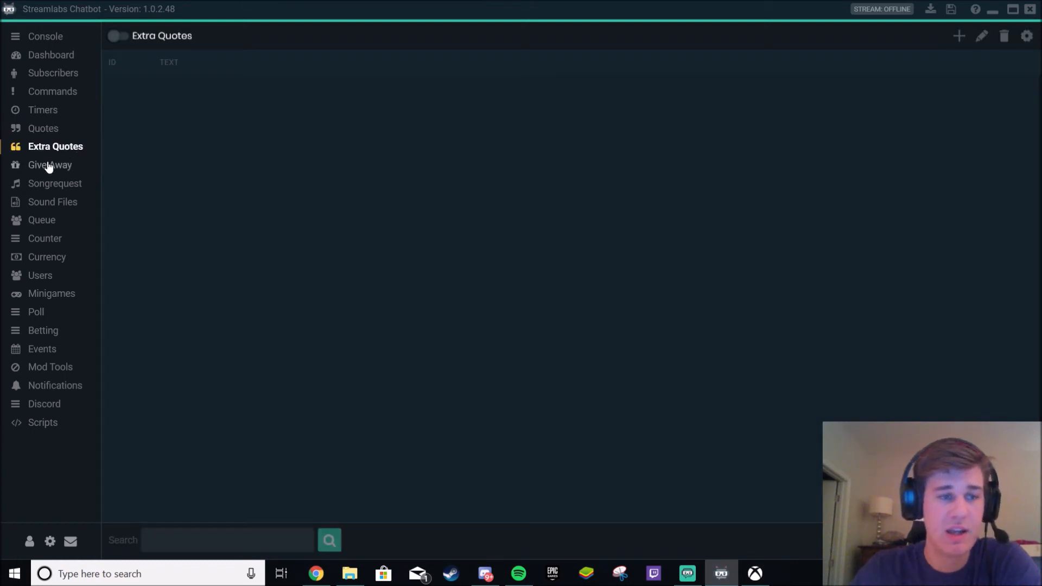
click(48, 167)
Turn off the Songrequest feature in the chatbot
click(44, 187)
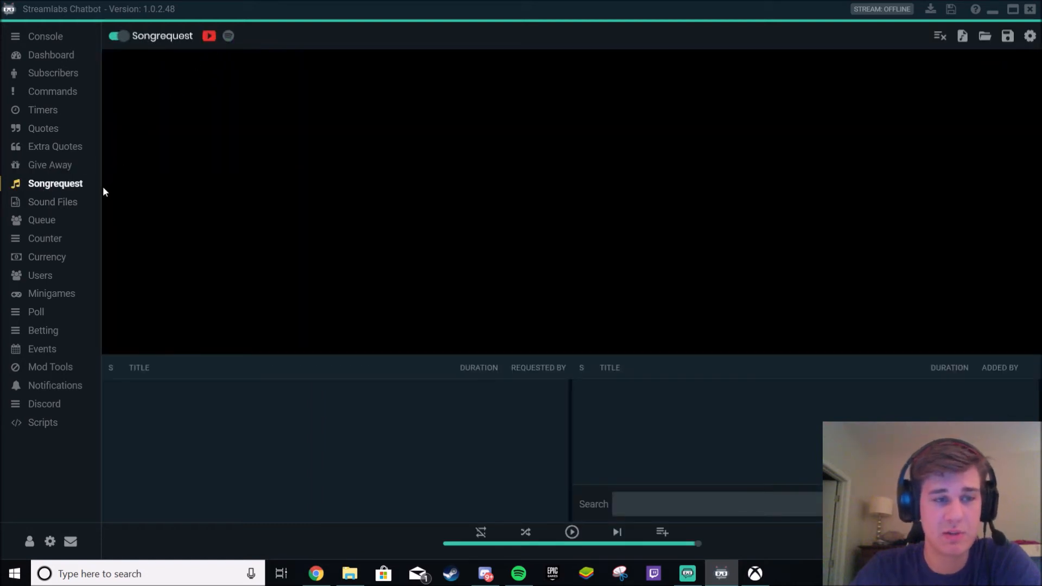
click(116, 36)
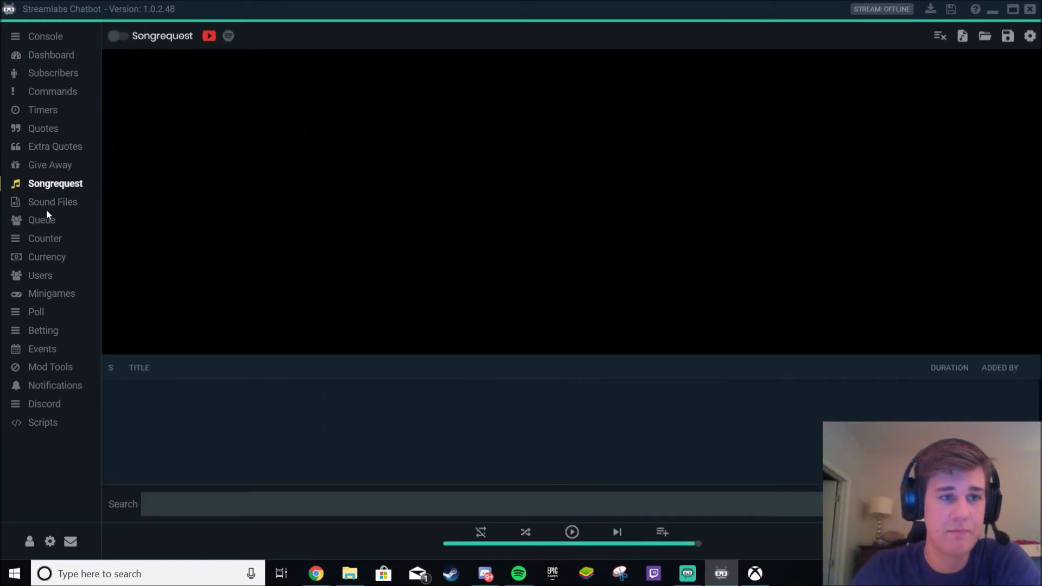
Look through the Sound Files, Queue, Counter, Currency, Users, Poll, Betting and Events pages, and return to the Console
click(45, 208)
click(46, 219)
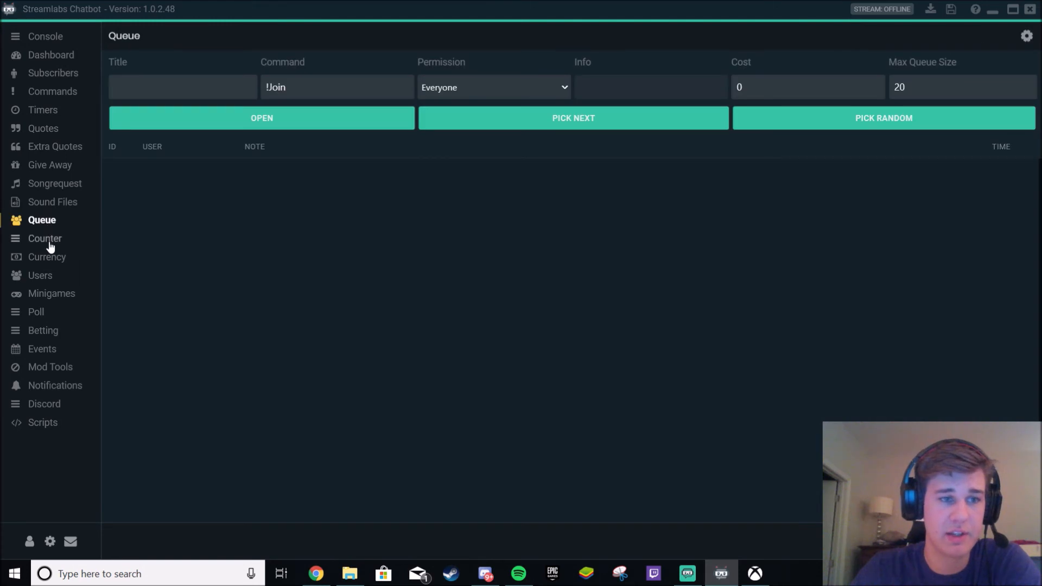
click(50, 245)
click(52, 261)
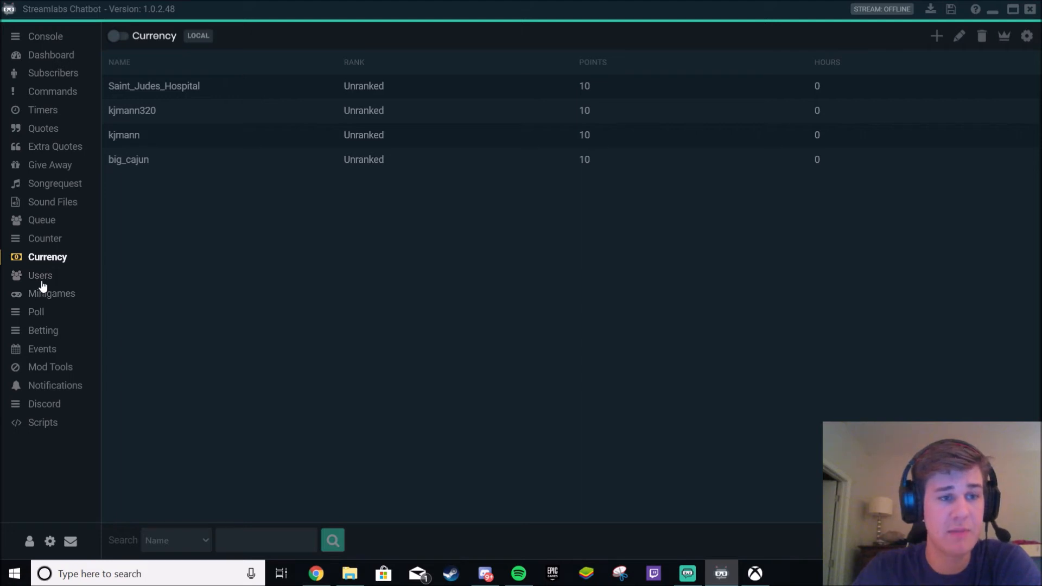
click(41, 278)
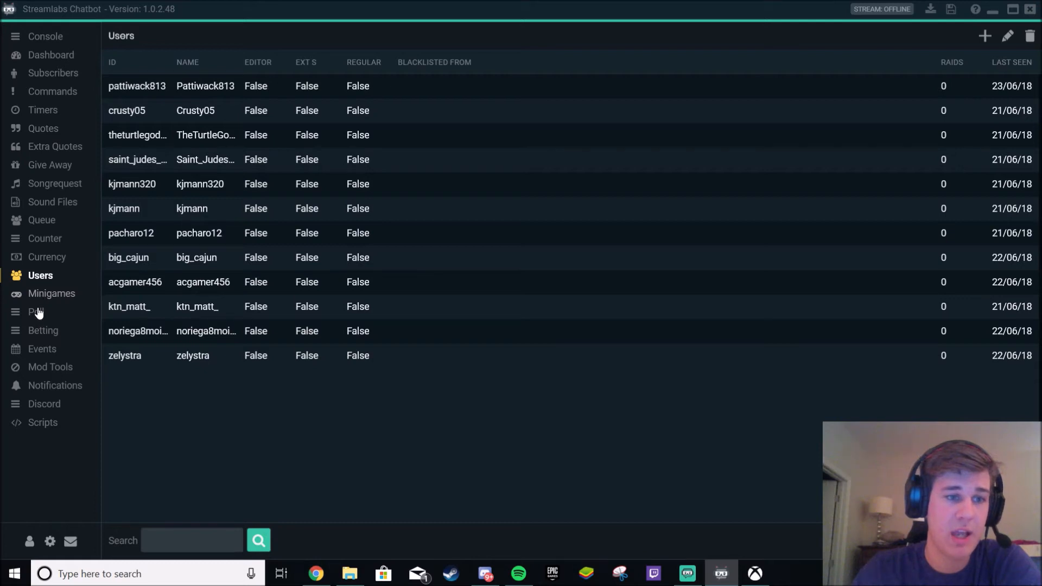
click(38, 313)
click(42, 331)
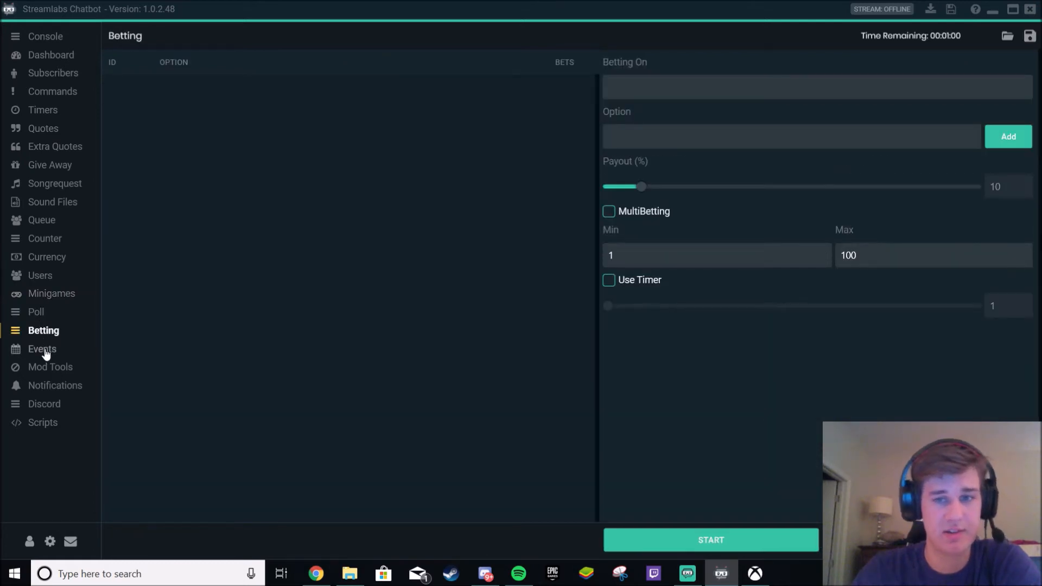
click(45, 353)
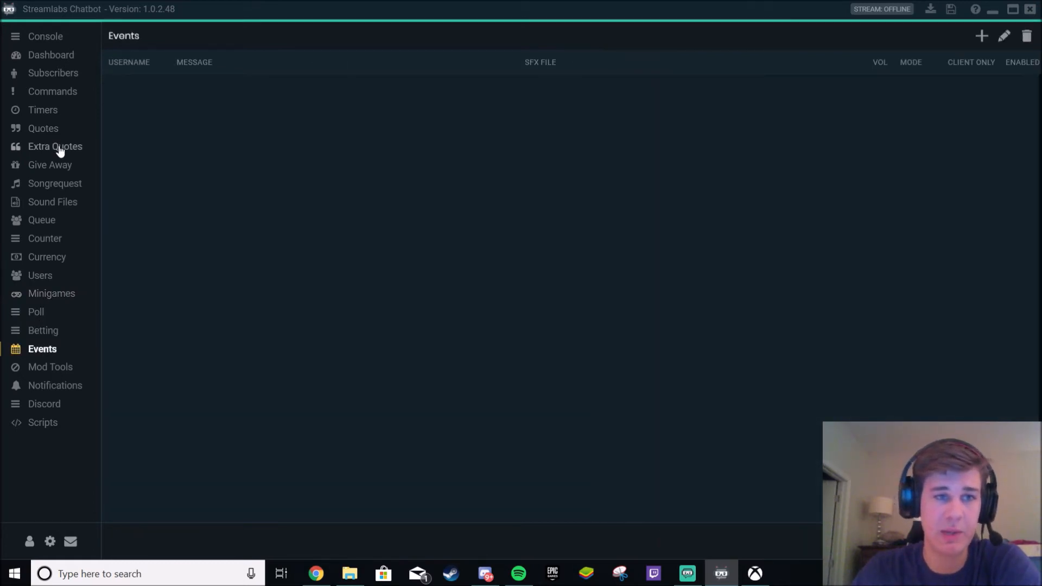
click(53, 38)
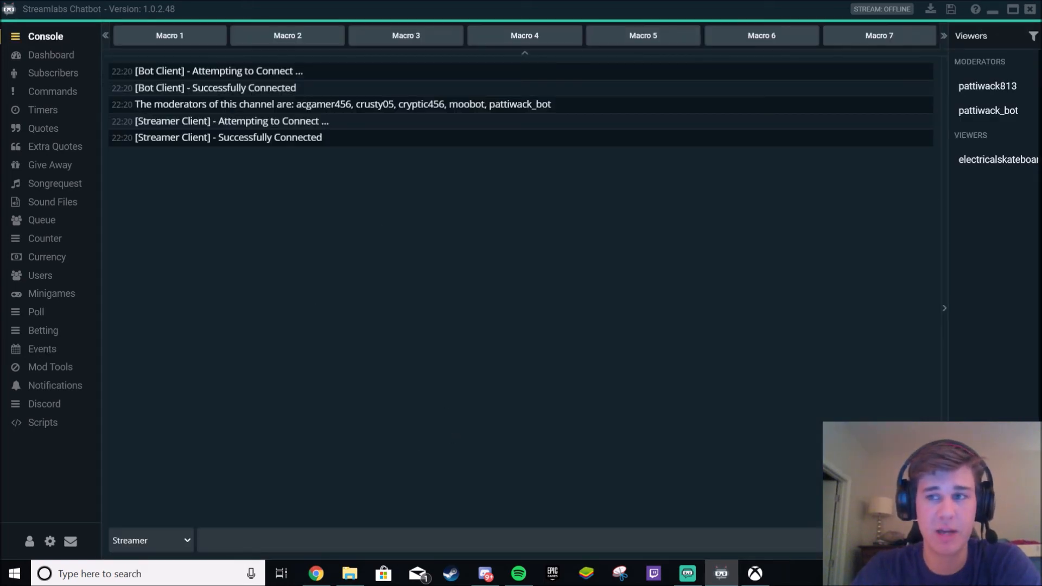